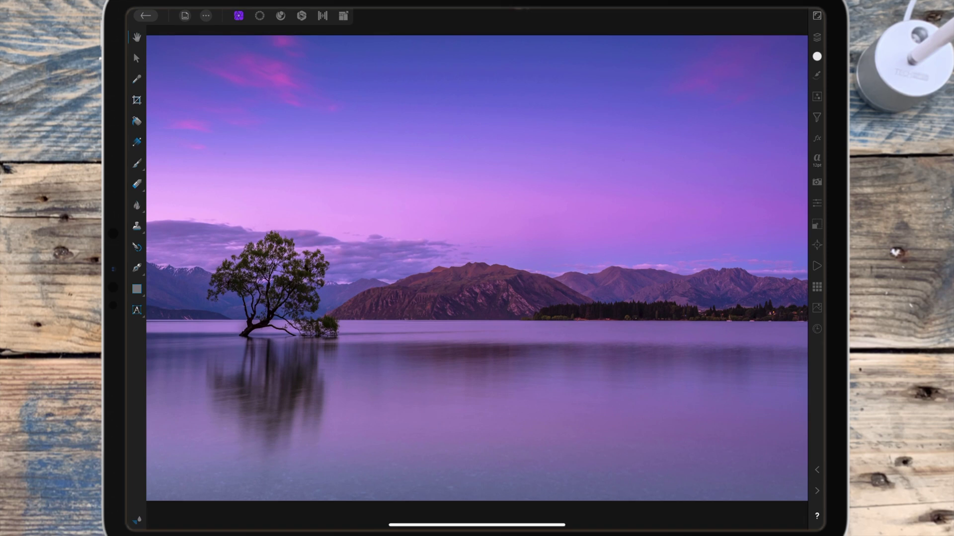
Duplicate the Background lake photo layer and show the Layers list with the stacked copies
{"action": "left_click", "coordinate": [596, 324]}
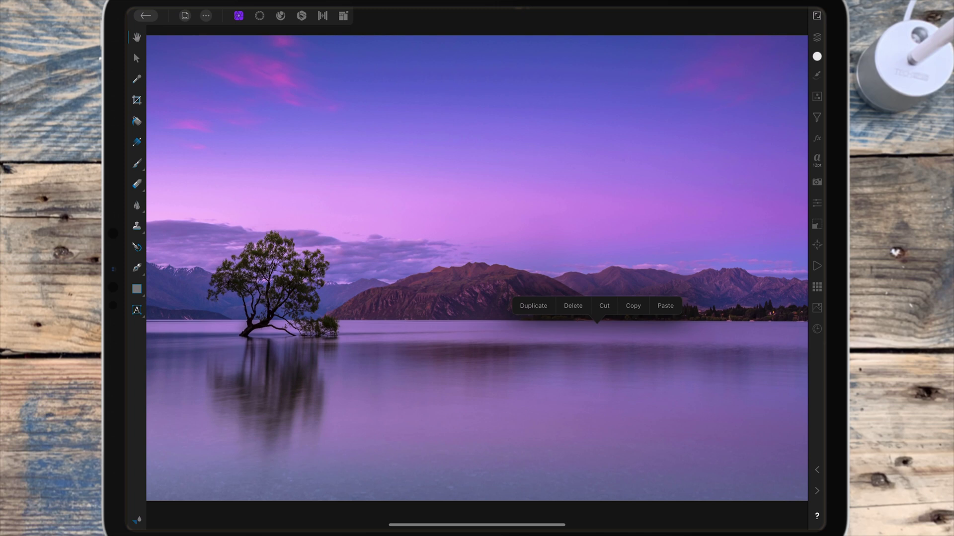
{"action": "left_click", "coordinate": [533, 306]}
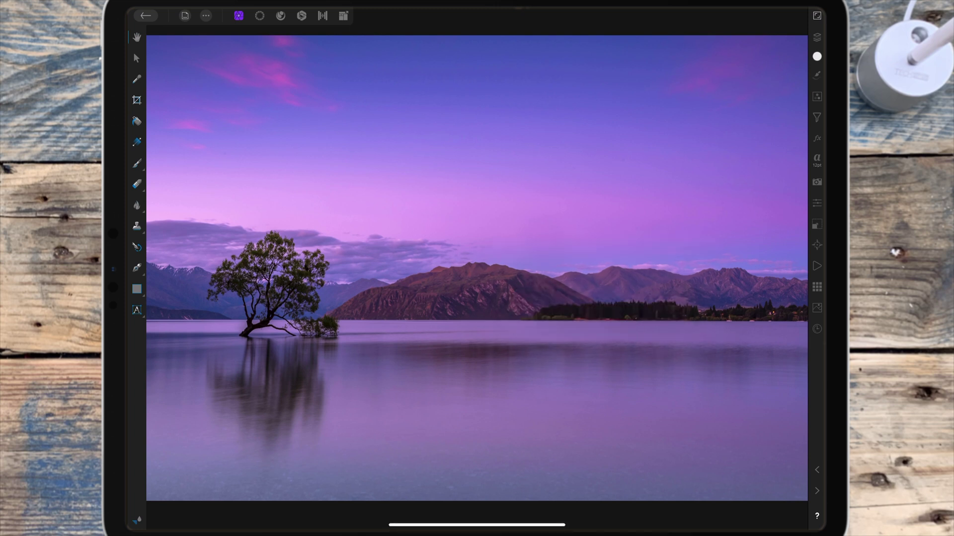
{"action": "left_click", "coordinate": [537, 379]}
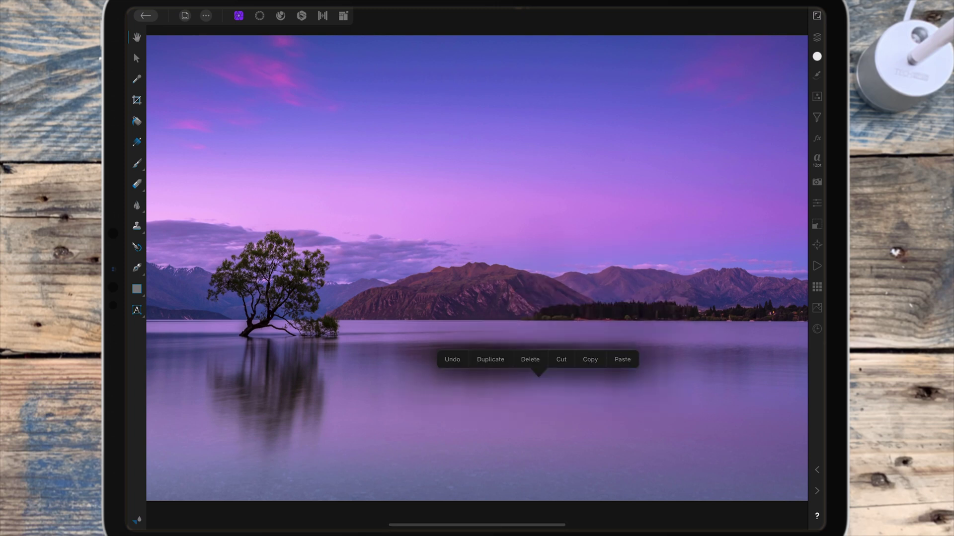
{"action": "left_click", "coordinate": [490, 359]}
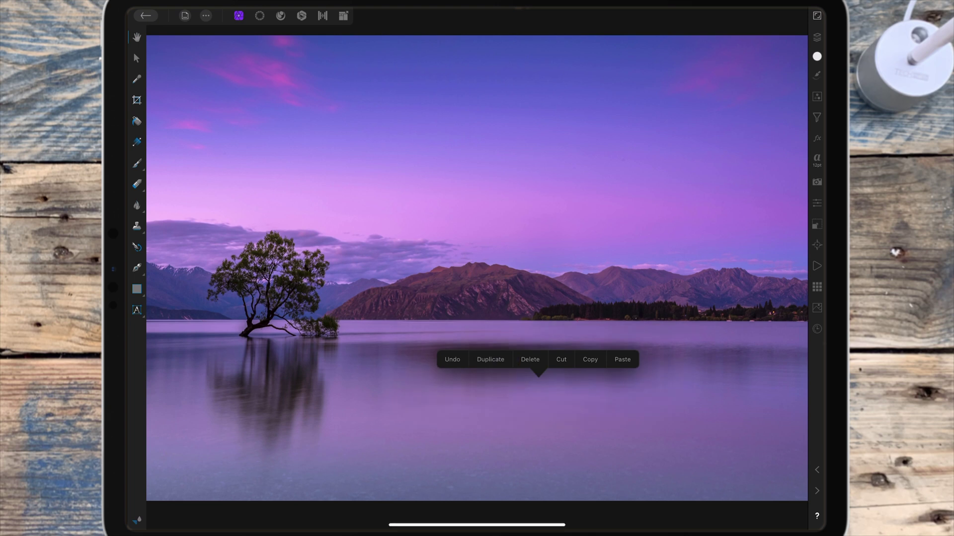
{"action": "left_click", "coordinate": [817, 37]}
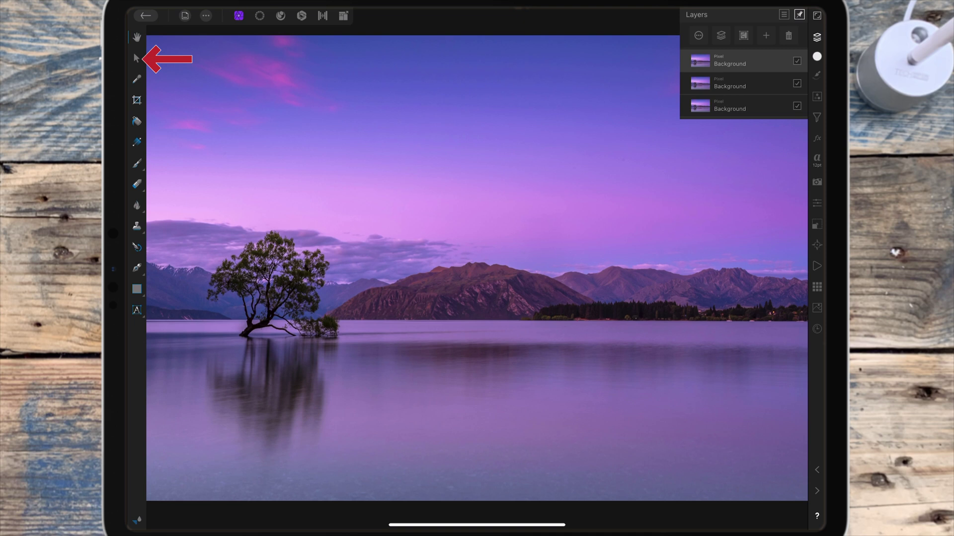
Flip the top copy horizontally, rotate it left, and drag it flush to the bottom-left
{"action": "left_click", "coordinate": [136, 57]}
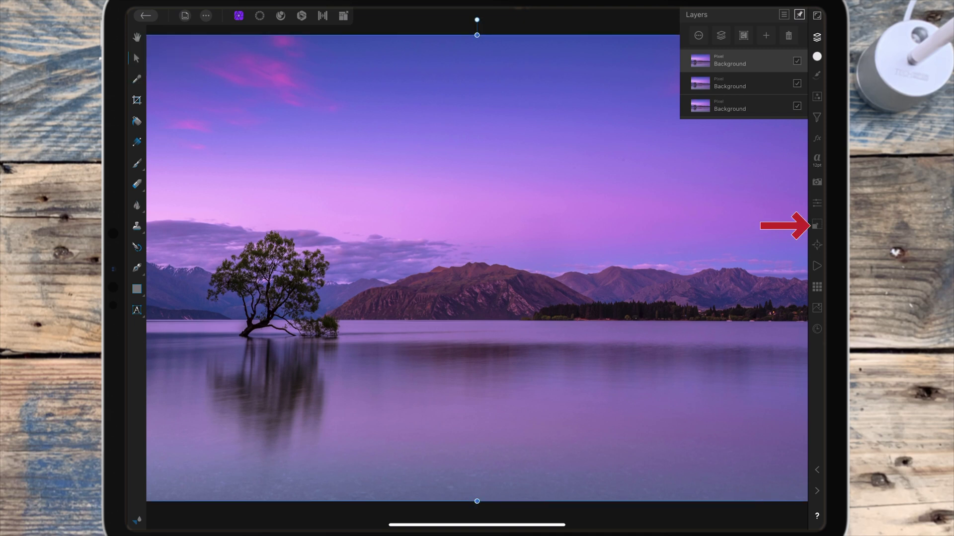
{"action": "left_click", "coordinate": [817, 224]}
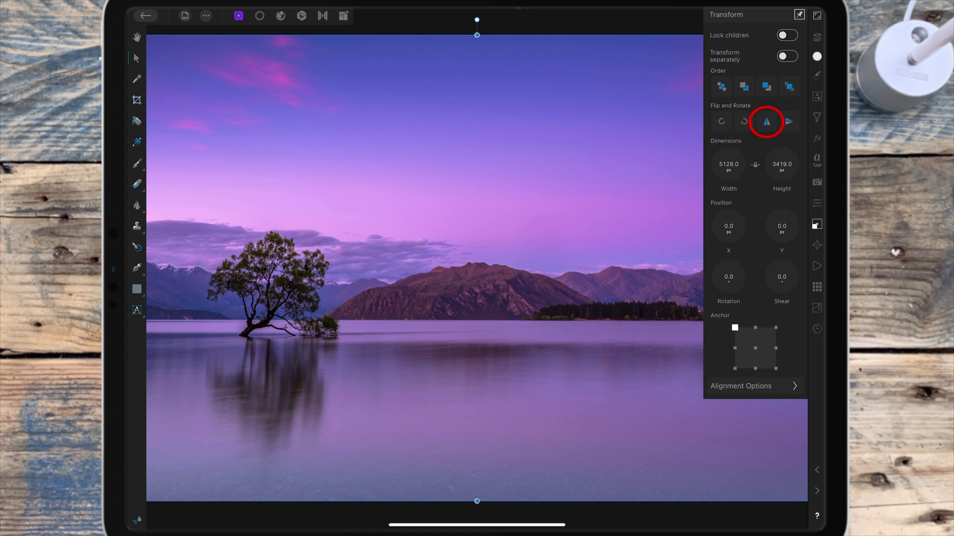
{"action": "left_click", "coordinate": [767, 122]}
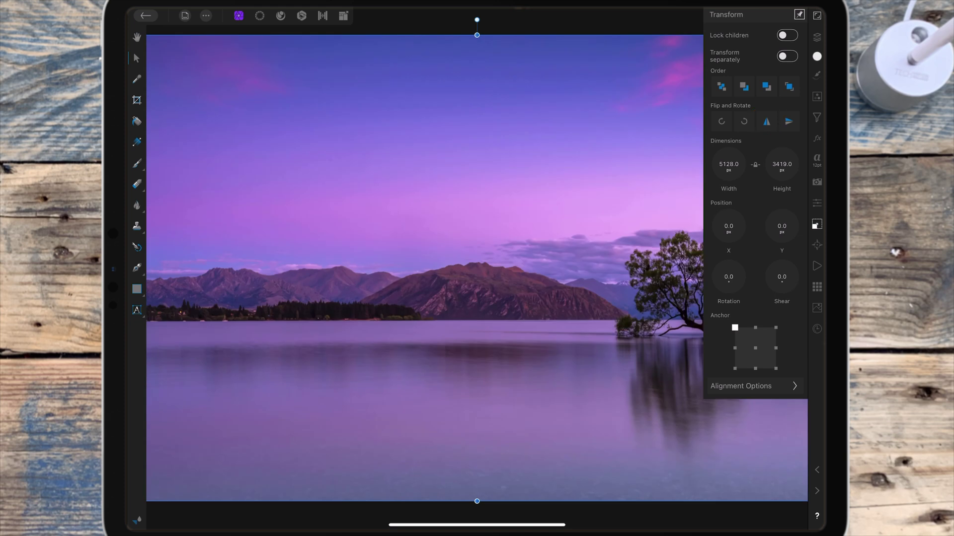
{"action": "left_click", "coordinate": [721, 121]}
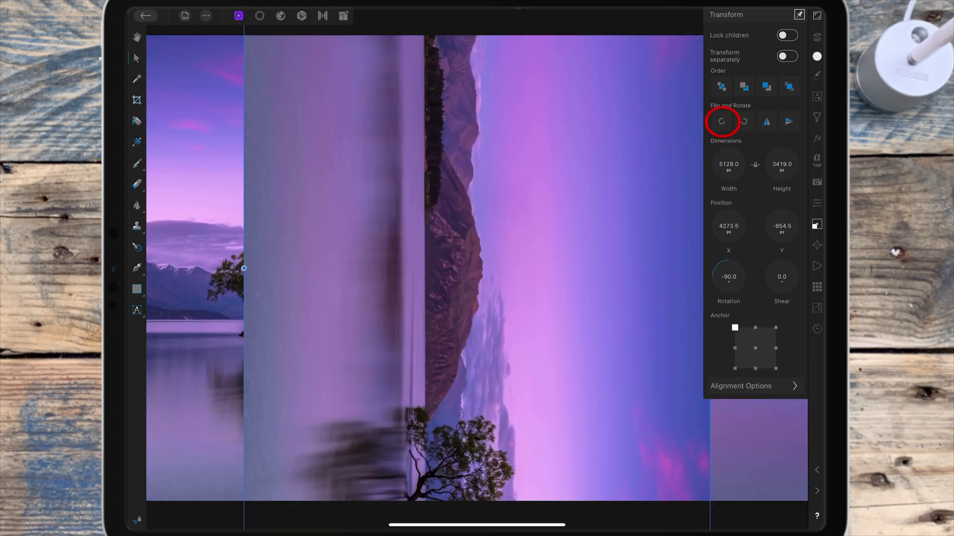
{"action": "scroll", "coordinate": [514, 238], "scroll_direction": "down", "scroll_amount": 5}
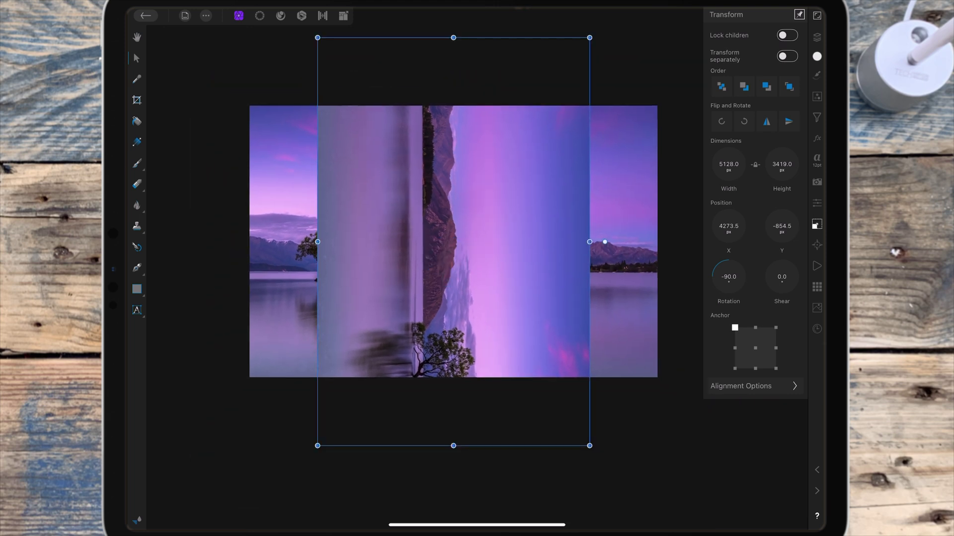
{"action": "left_click_drag", "start_coordinate": [477, 301], "coordinate": [400, 243]}
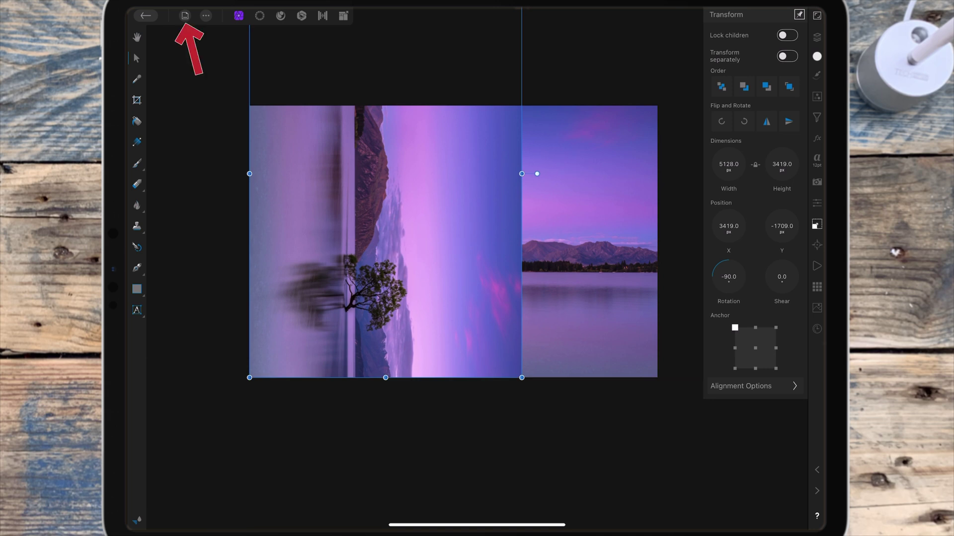
Review the Document snapping settings
{"action": "left_click", "coordinate": [185, 16]}
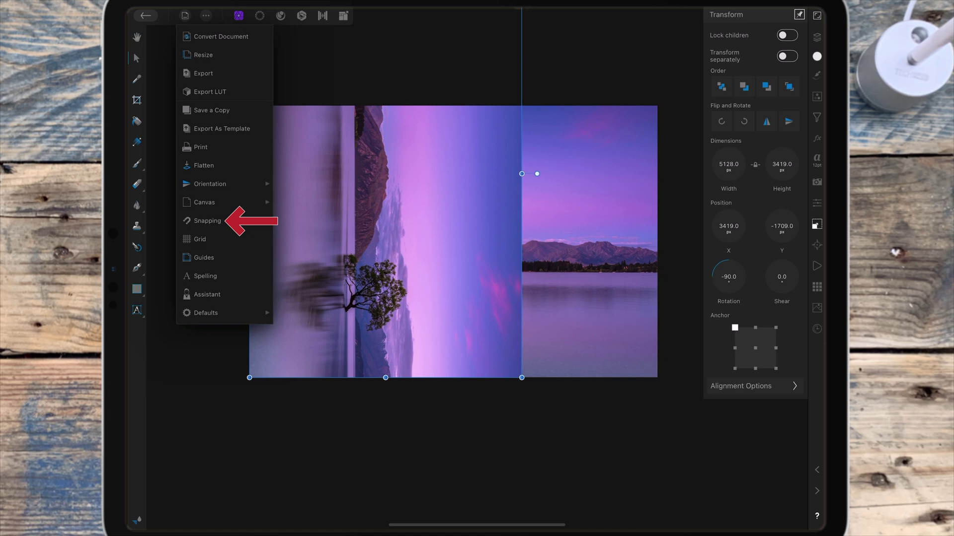
{"action": "left_click", "coordinate": [207, 221]}
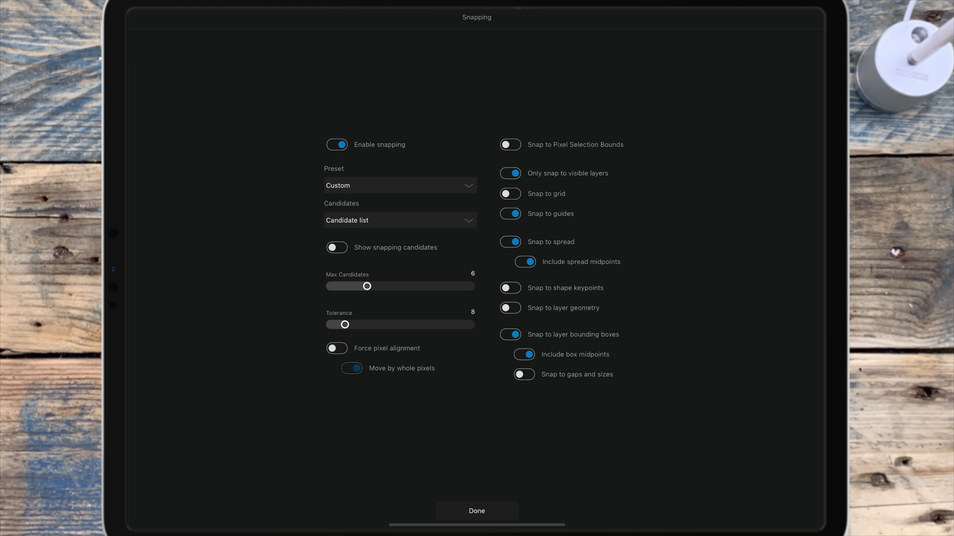
{"action": "left_click", "coordinate": [477, 511]}
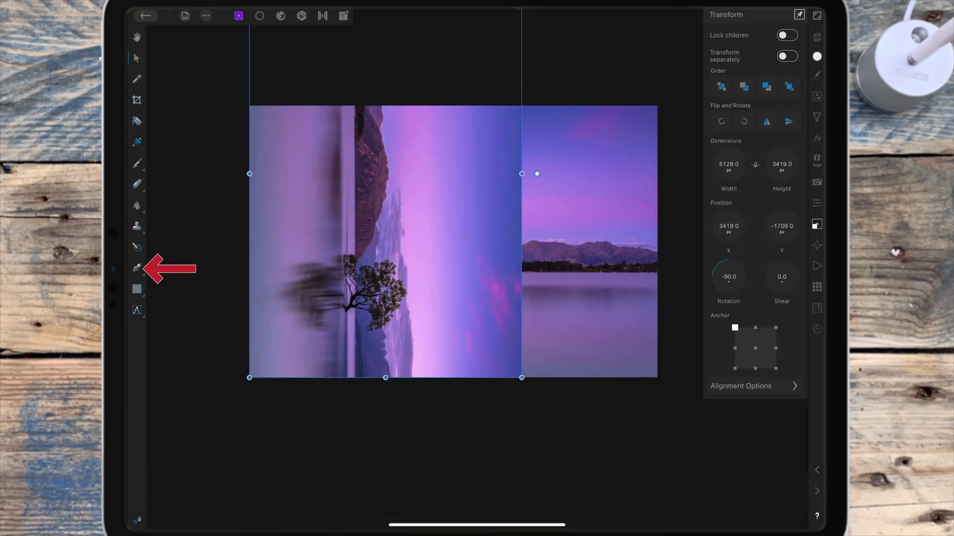
Draw a triangular Pen path on the left side and convert it to a selection
{"action": "left_click", "coordinate": [137, 268]}
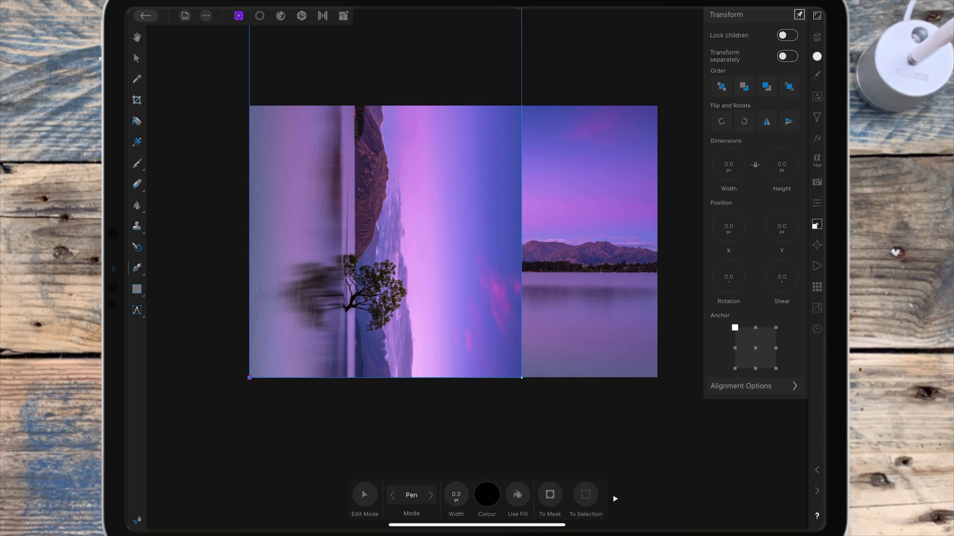
{"action": "left_click", "coordinate": [521, 106]}
{"action": "left_click", "coordinate": [250, 106]}
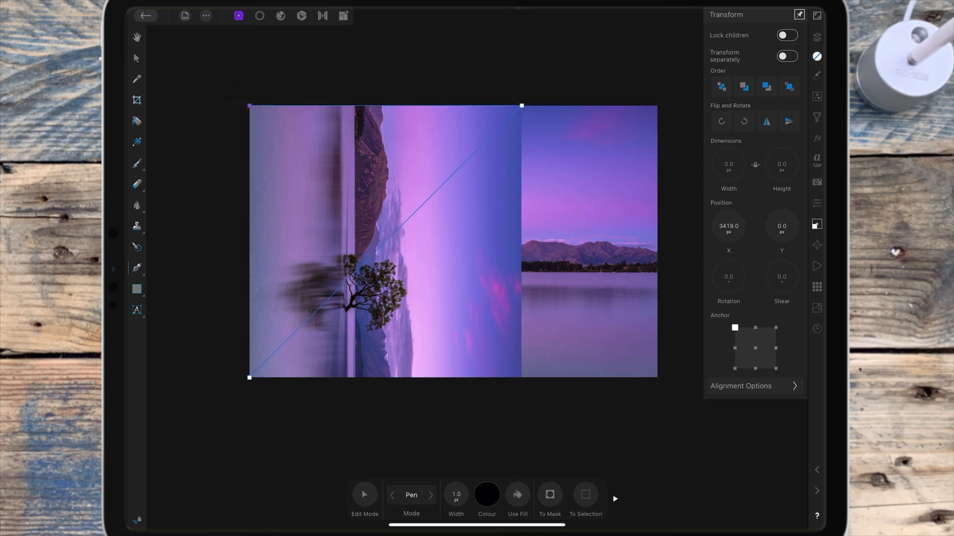
{"action": "left_click", "coordinate": [249, 377]}
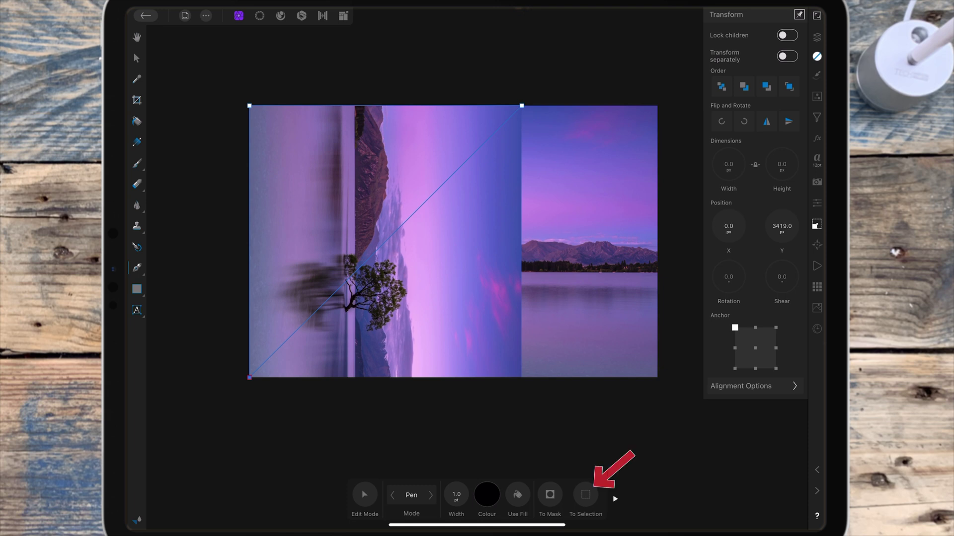
{"action": "left_click", "coordinate": [250, 378]}
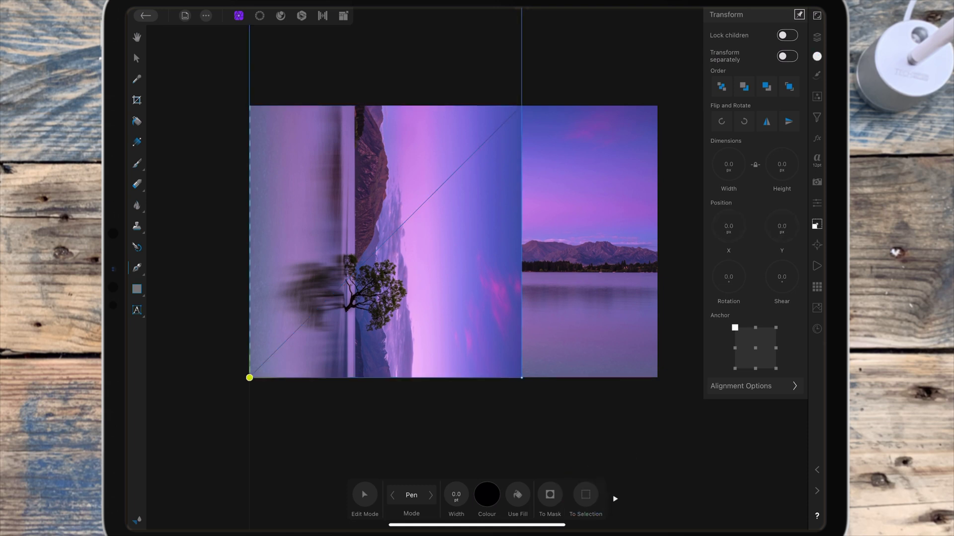
Add a mask layer from the triangular selection, then deselect
{"action": "left_click", "coordinate": [816, 37]}
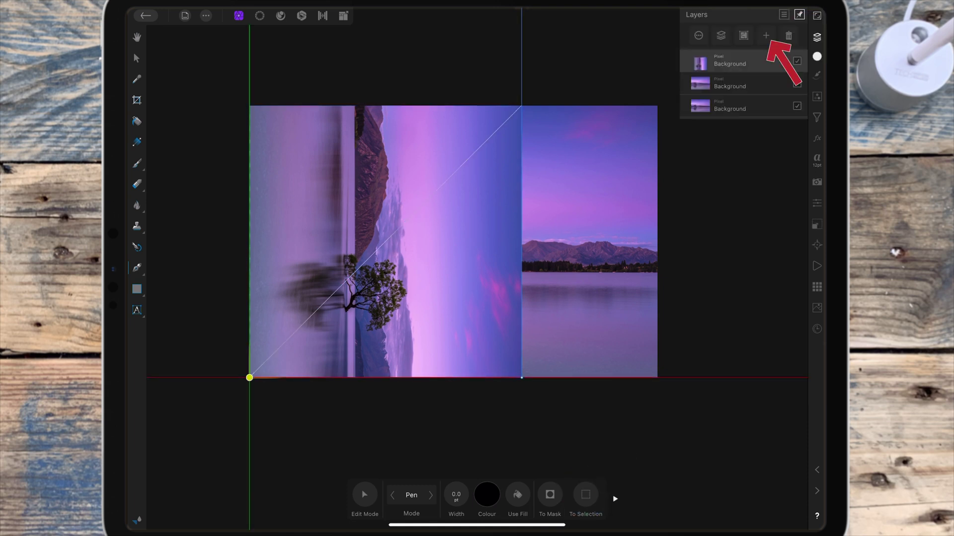
{"action": "left_click", "coordinate": [765, 36]}
{"action": "left_click", "coordinate": [760, 125]}
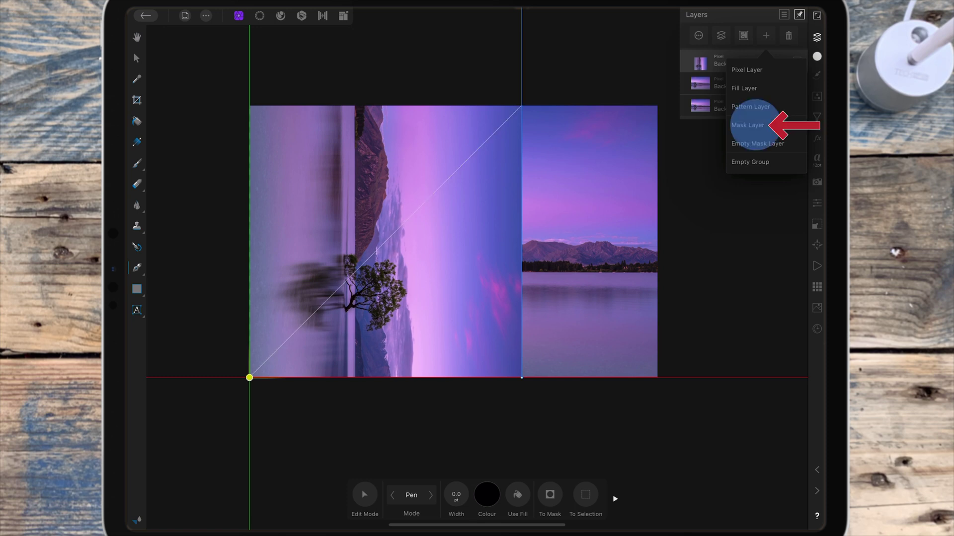
{"action": "left_click", "coordinate": [447, 150]}
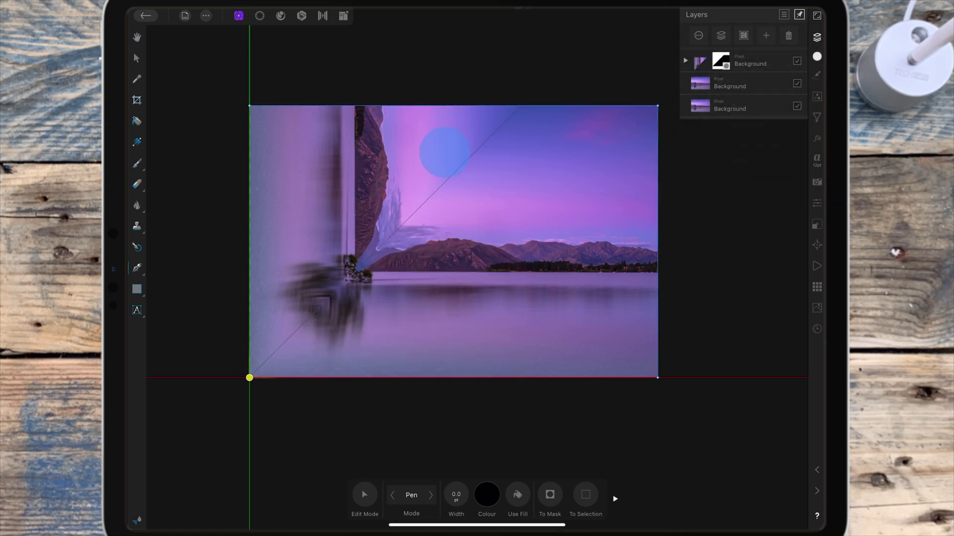
{"action": "left_click", "coordinate": [361, 132]}
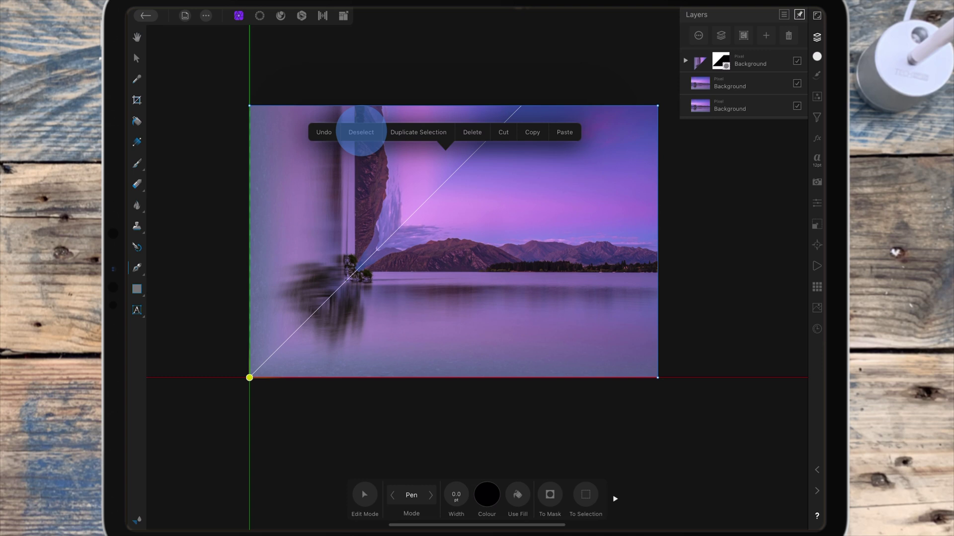
{"action": "left_click", "coordinate": [738, 83]}
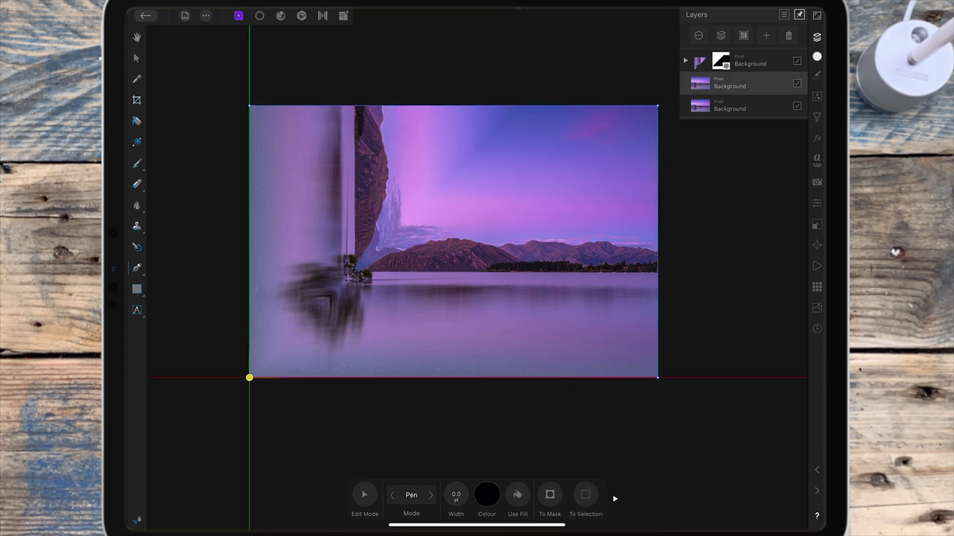
Flip the middle copy horizontally, rotate it 90° clockwise, and move it over the right half
{"action": "left_click", "coordinate": [137, 58]}
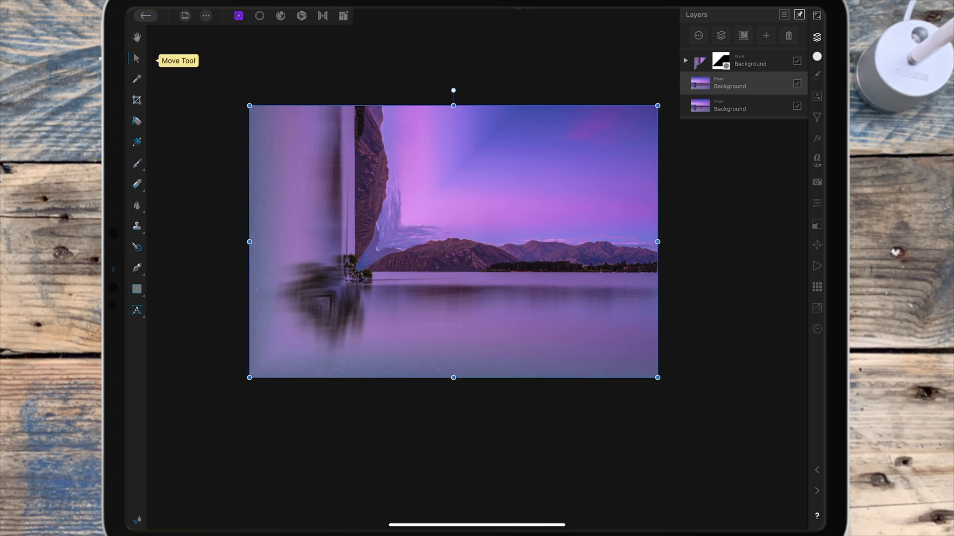
{"action": "left_click", "coordinate": [817, 225]}
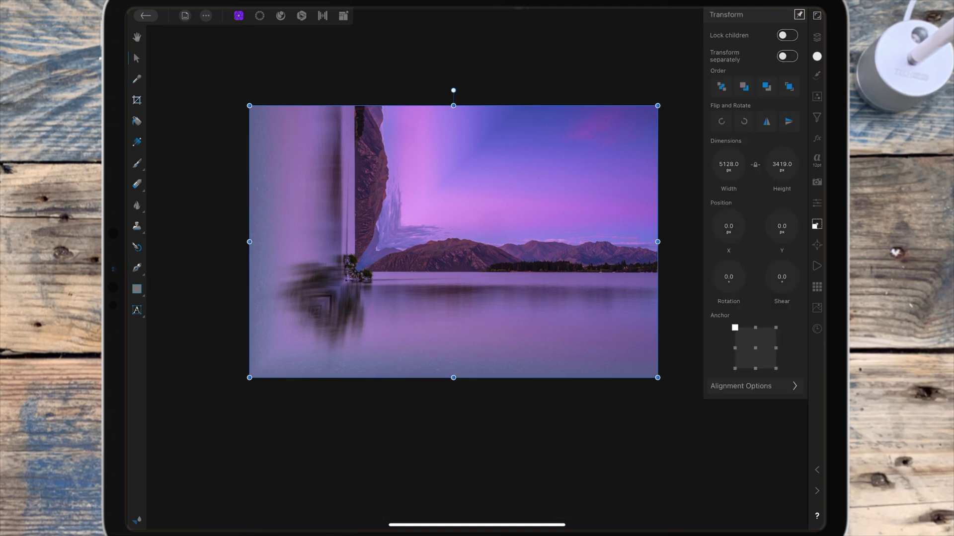
{"action": "left_click", "coordinate": [766, 121]}
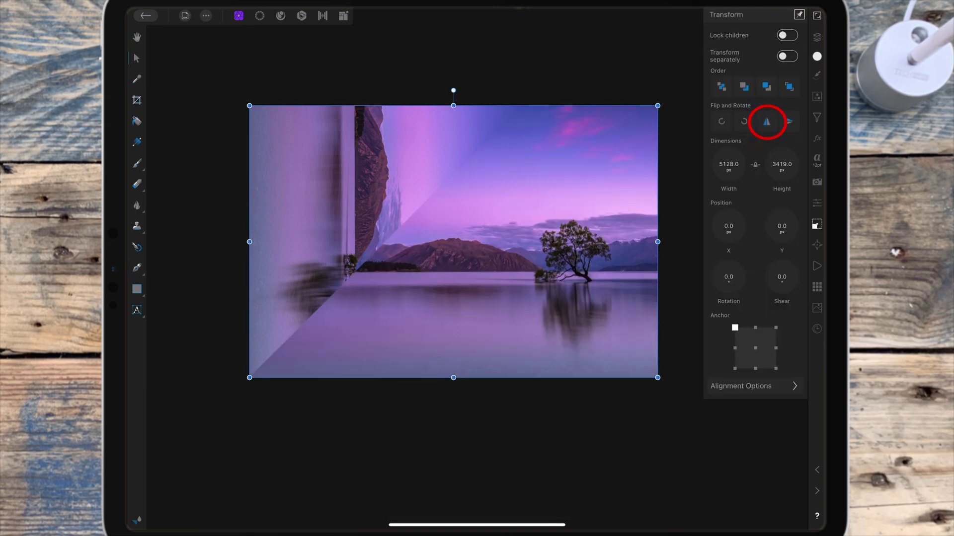
{"action": "left_click", "coordinate": [744, 122]}
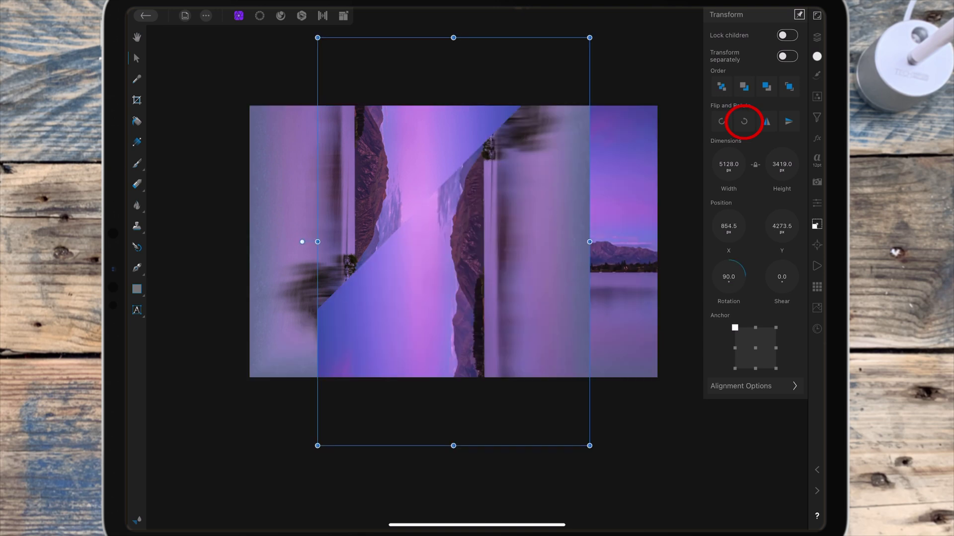
{"action": "mouse_move", "coordinate": [525, 266]}
{"action": "left_mouse_down"}
{"action": "mouse_move", "coordinate": [597, 204]}
{"action": "mouse_move", "coordinate": [586, 203]}
{"action": "left_mouse_up"}
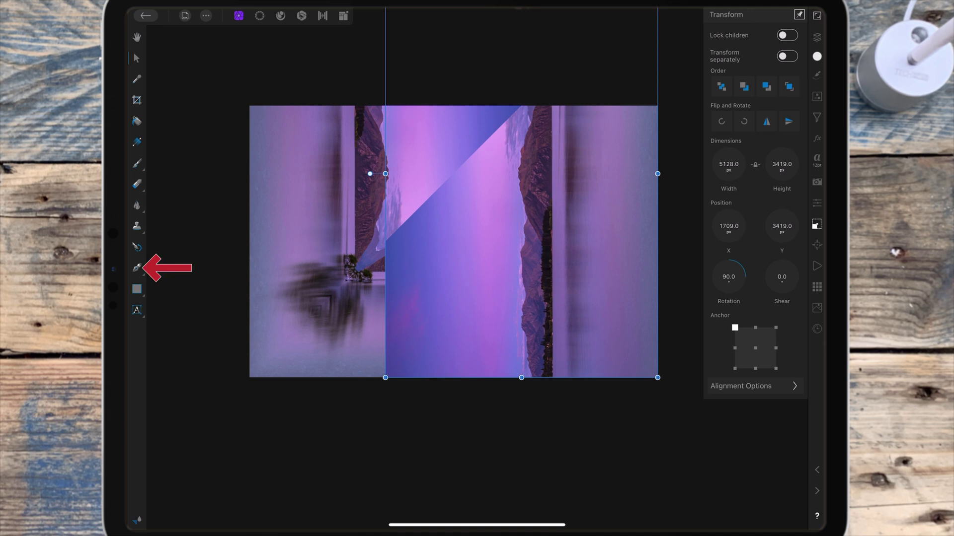
Draw a closed triangular Pen path across the wall copy's corners
{"action": "left_click", "coordinate": [137, 268]}
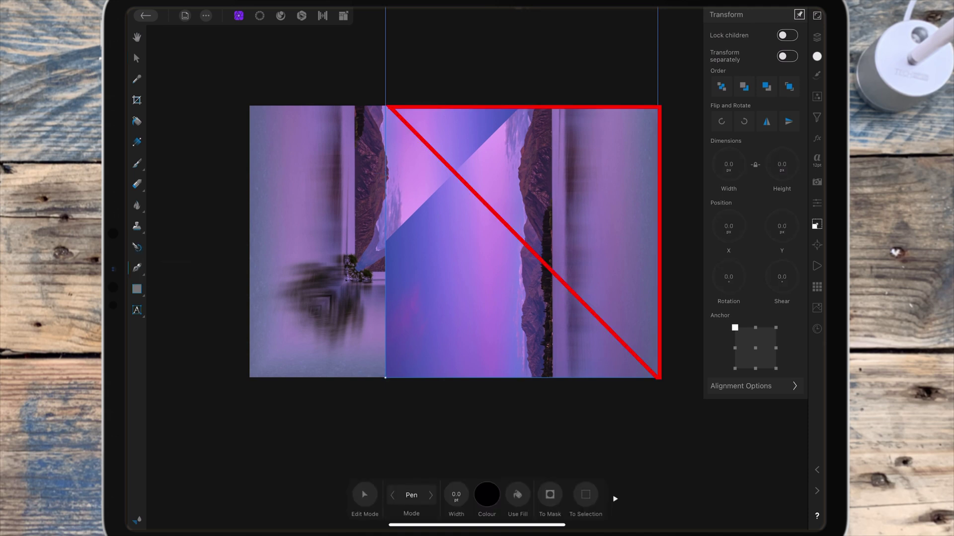
{"action": "left_click", "coordinate": [385, 106]}
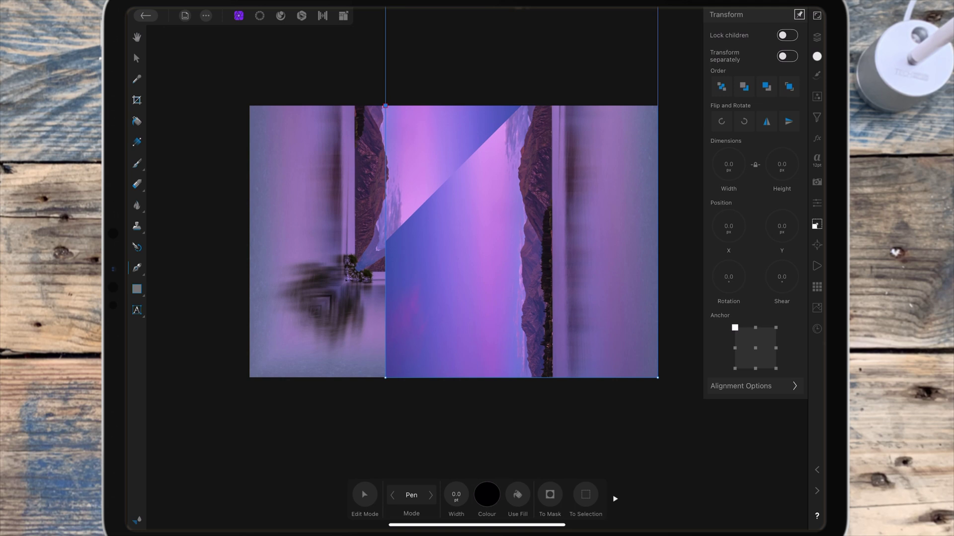
{"action": "left_click", "coordinate": [657, 377]}
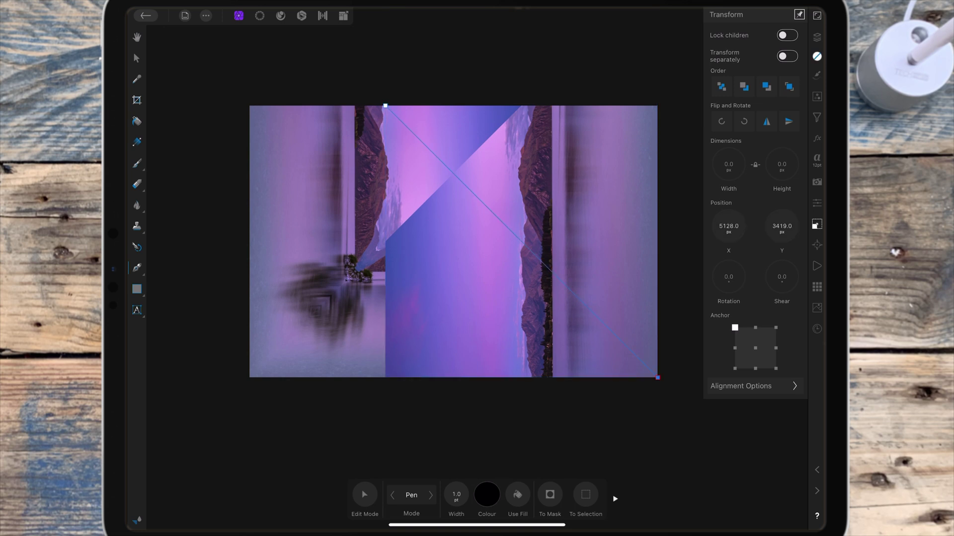
{"action": "left_click", "coordinate": [657, 105]}
{"action": "left_click", "coordinate": [386, 106]}
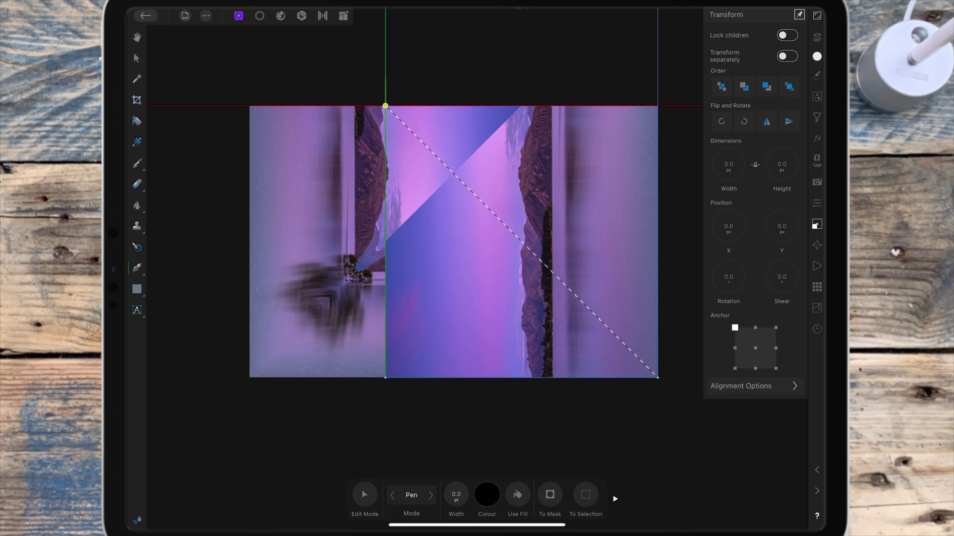
Add a mask layer from the triangular selection, then deselect
{"action": "left_click", "coordinate": [817, 37]}
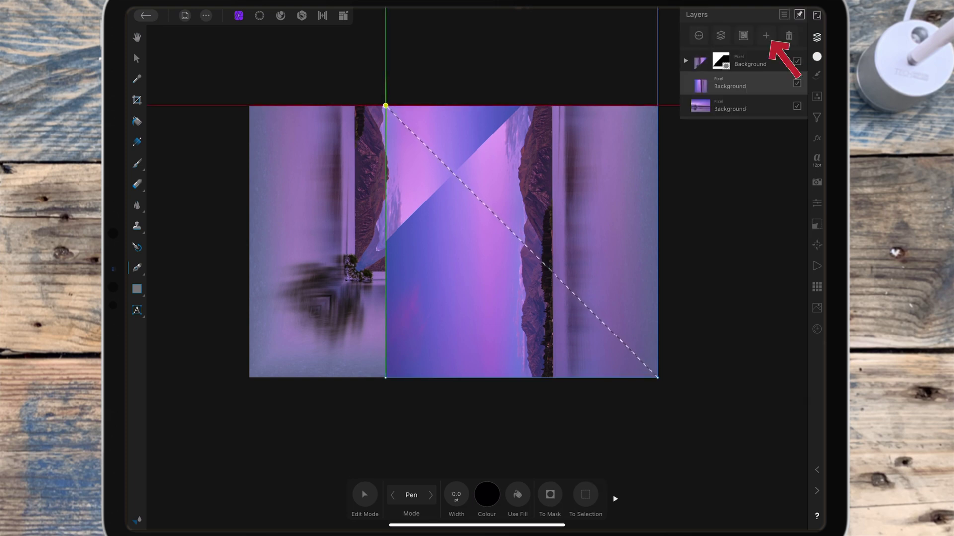
{"action": "left_click", "coordinate": [766, 35]}
{"action": "left_click", "coordinate": [749, 125]}
{"action": "left_click", "coordinate": [468, 292]}
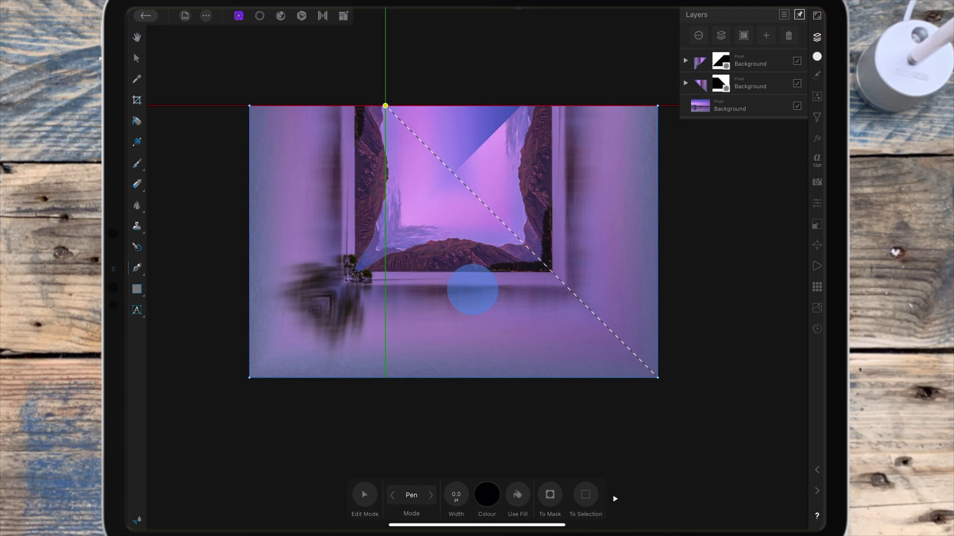
{"action": "left_click", "coordinate": [390, 269]}
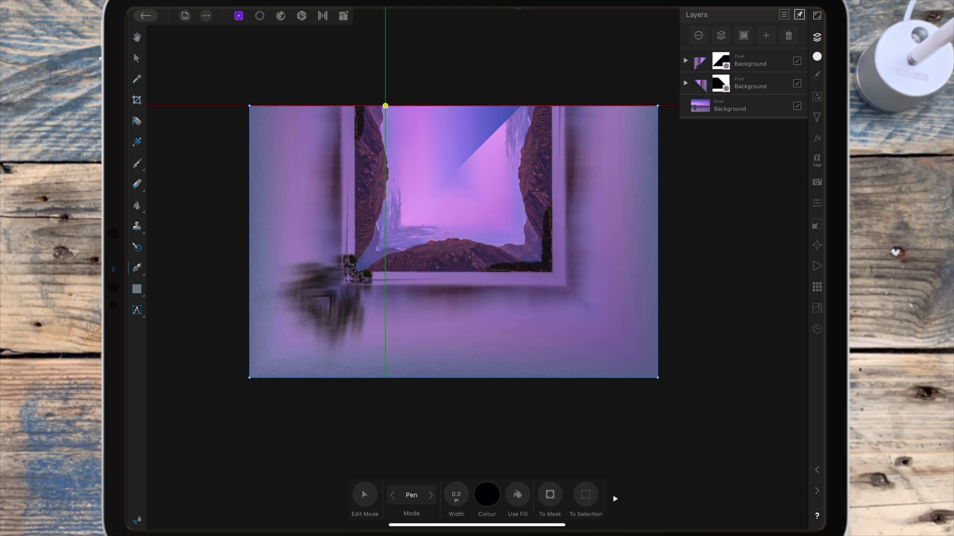
Select the top layer's mask and paint away the leftover sky triangle with the Paint Brush
{"action": "left_click", "coordinate": [136, 57]}
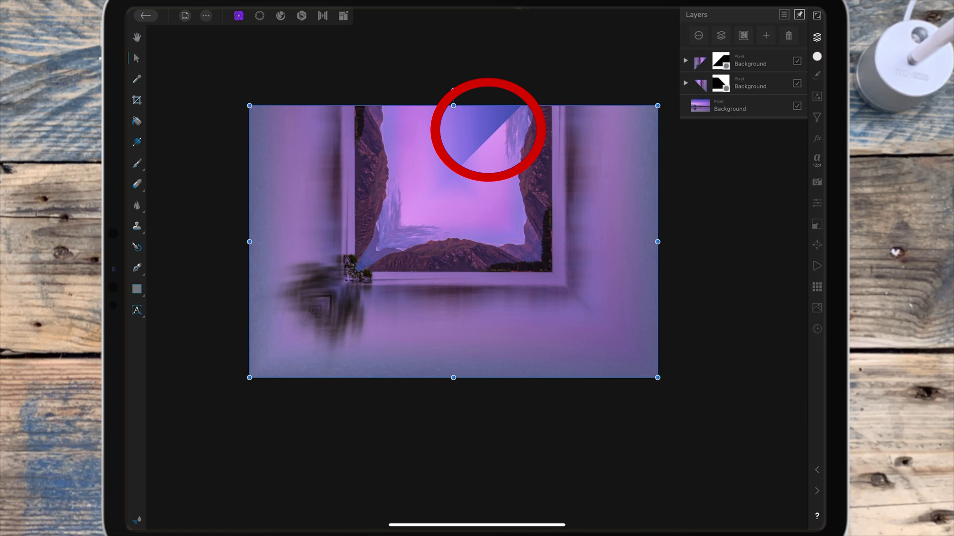
{"action": "left_click", "coordinate": [746, 64]}
{"action": "left_click", "coordinate": [685, 60]}
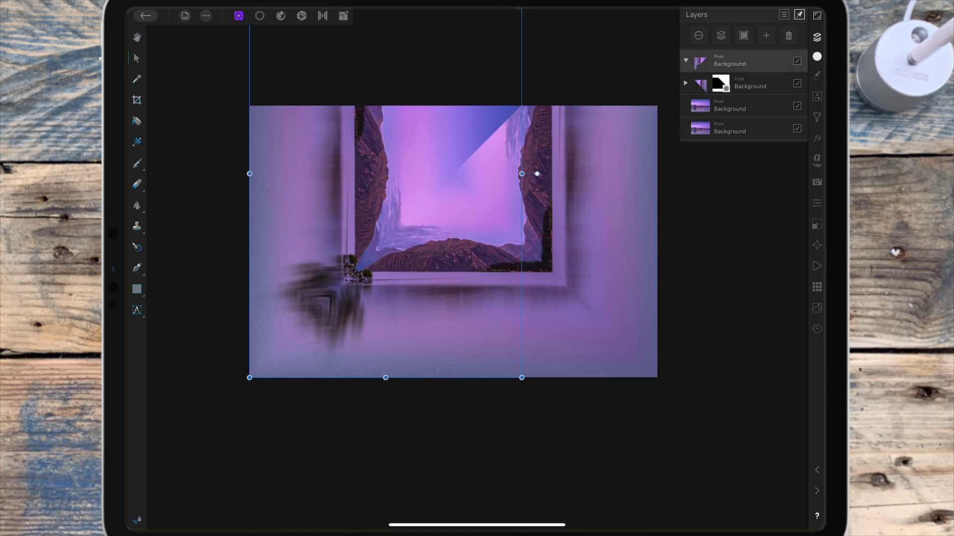
{"action": "left_click", "coordinate": [738, 83]}
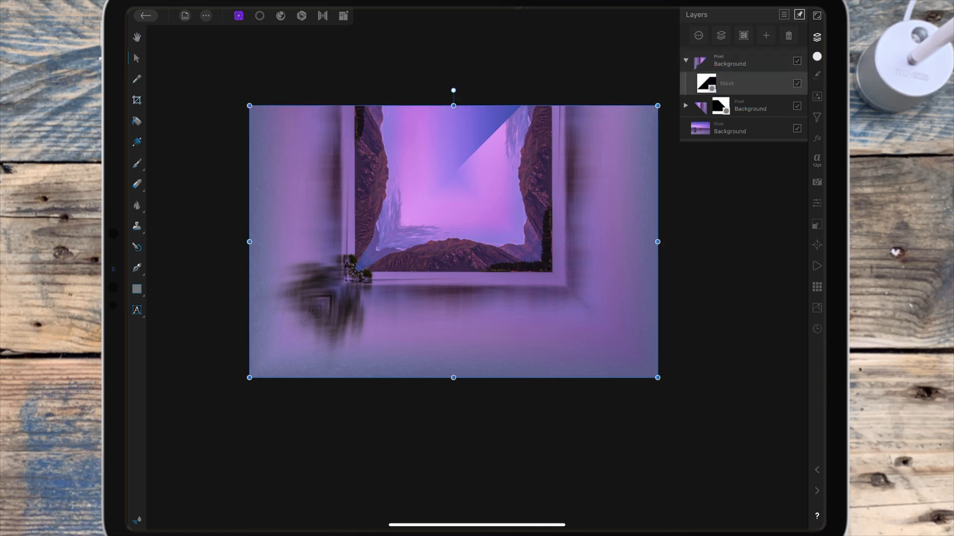
{"action": "left_click", "coordinate": [136, 163]}
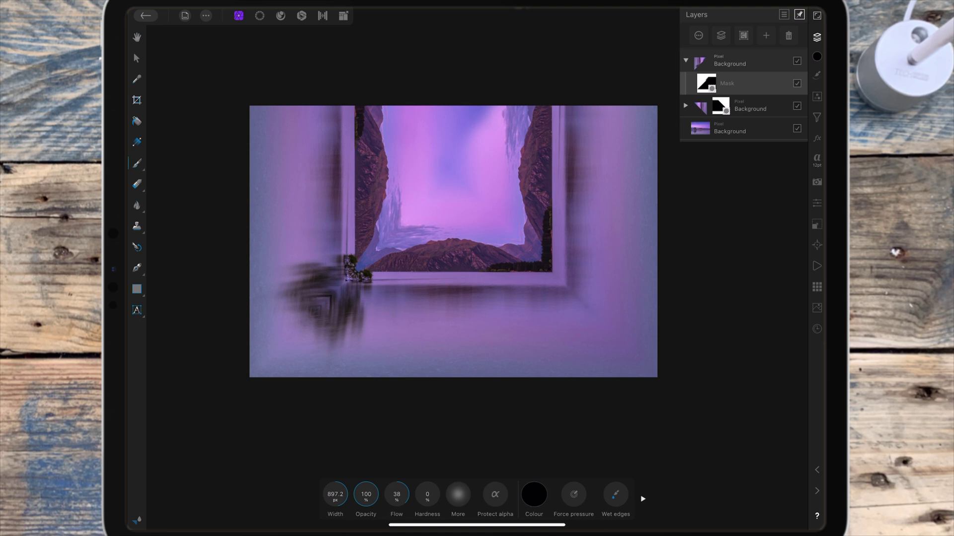
{"action": "left_click", "coordinate": [685, 59]}
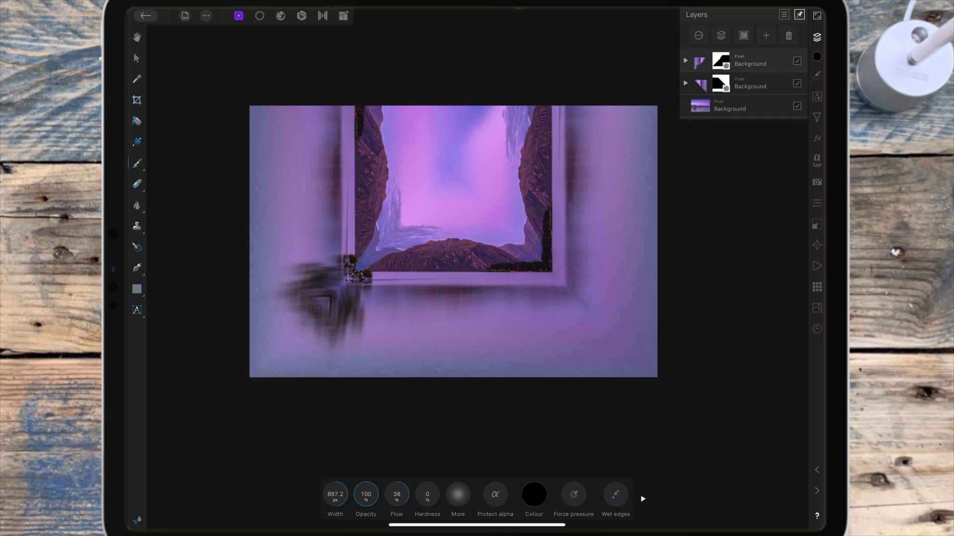
Add a new empty pixel layer above the bottom Background layer
{"action": "left_click", "coordinate": [738, 106]}
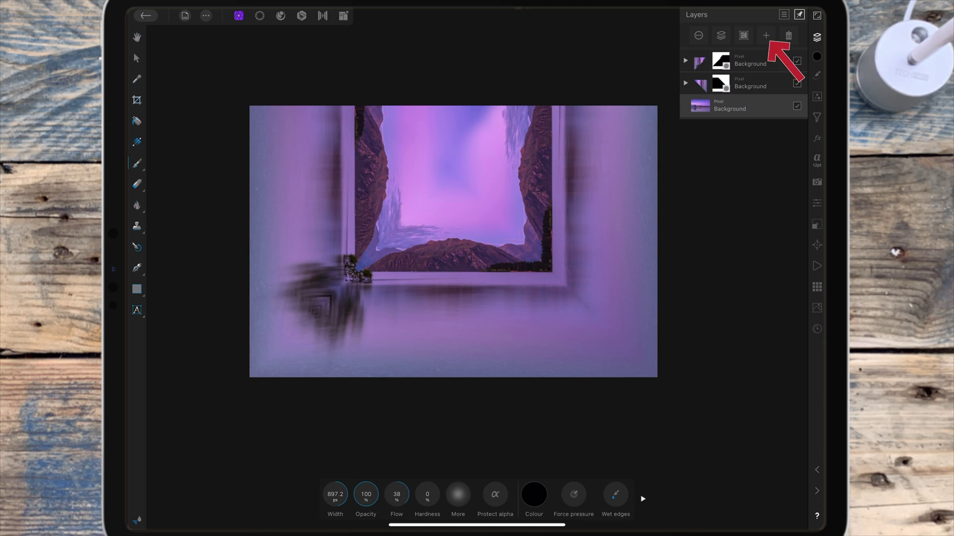
{"action": "left_click", "coordinate": [765, 35]}
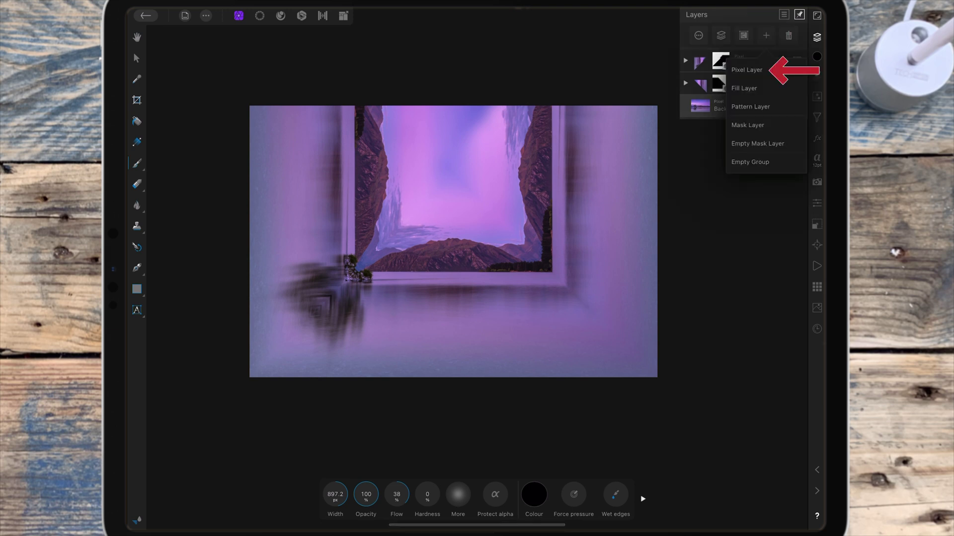
{"action": "left_click", "coordinate": [747, 69]}
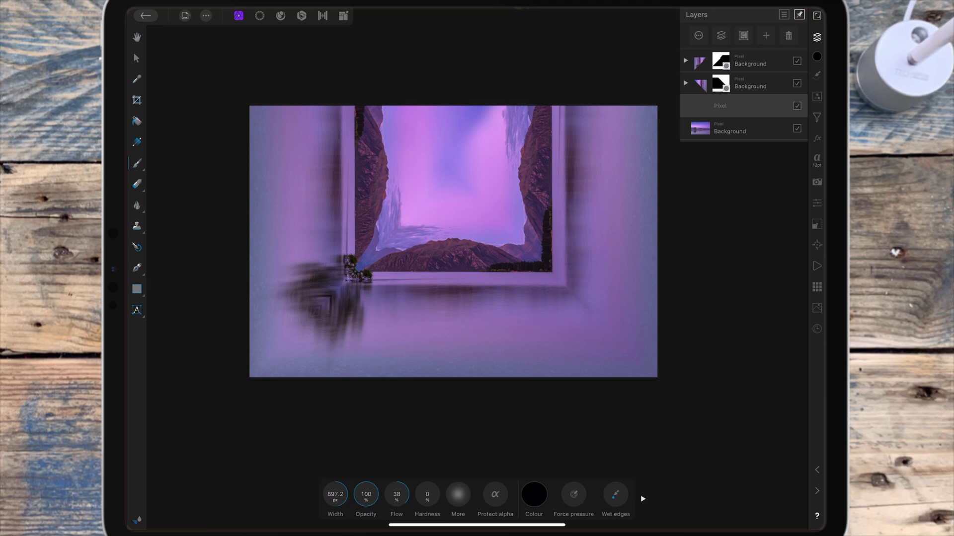
{"action": "scroll", "coordinate": [453, 241], "scroll_direction": "up", "scroll_amount": 3}
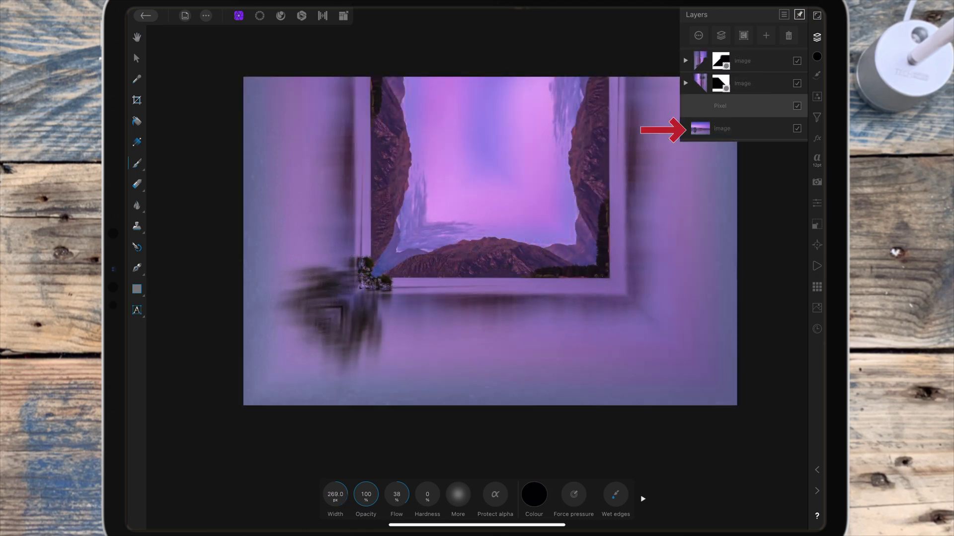
Paint black shadows along the lower-left and lower-right corner diagonals
{"action": "left_click_drag", "start_coordinate": [248, 409], "coordinate": [367, 288]}
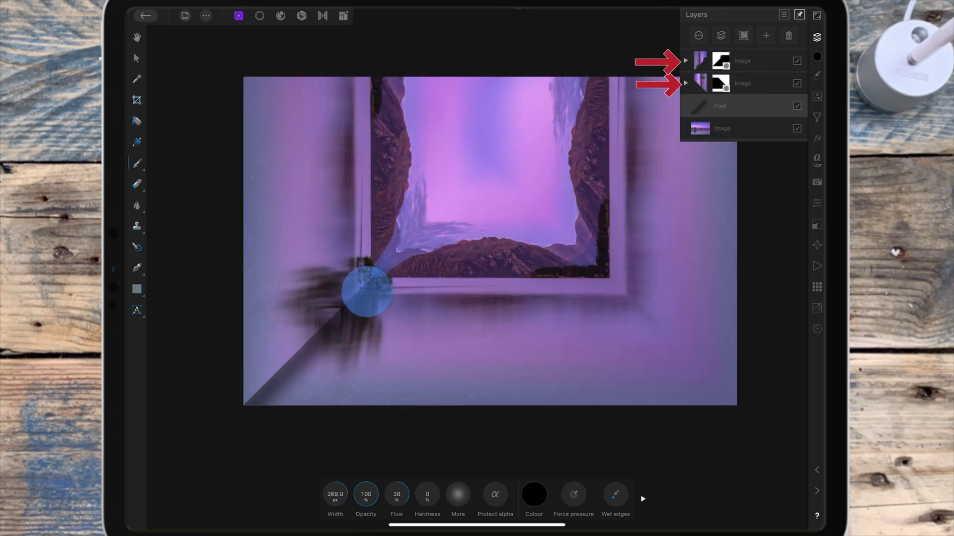
{"action": "left_click_drag", "start_coordinate": [305, 356], "coordinate": [202, 462]}
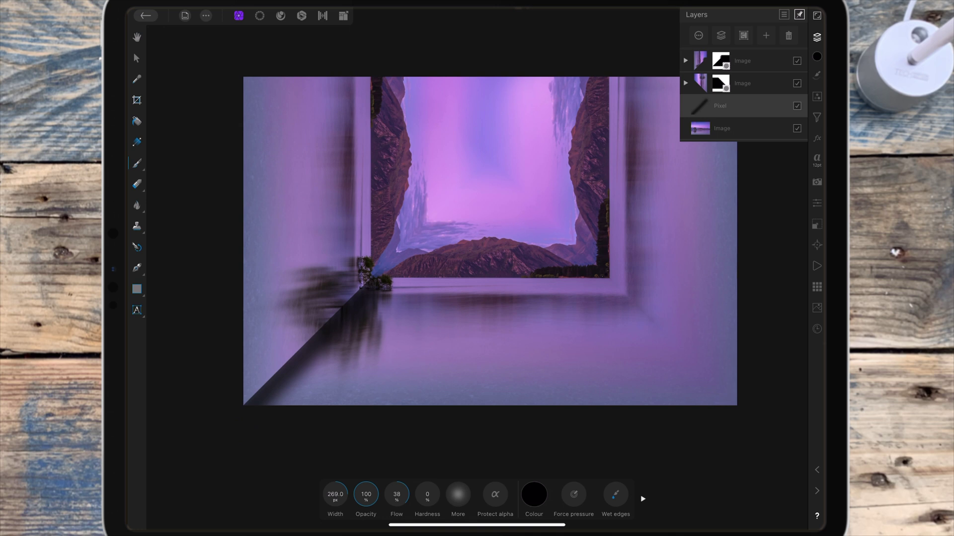
{"action": "mouse_move", "coordinate": [747, 416]}
{"action": "left_mouse_down"}
{"action": "mouse_move", "coordinate": [633, 307]}
{"action": "mouse_move", "coordinate": [746, 430]}
{"action": "left_mouse_up"}
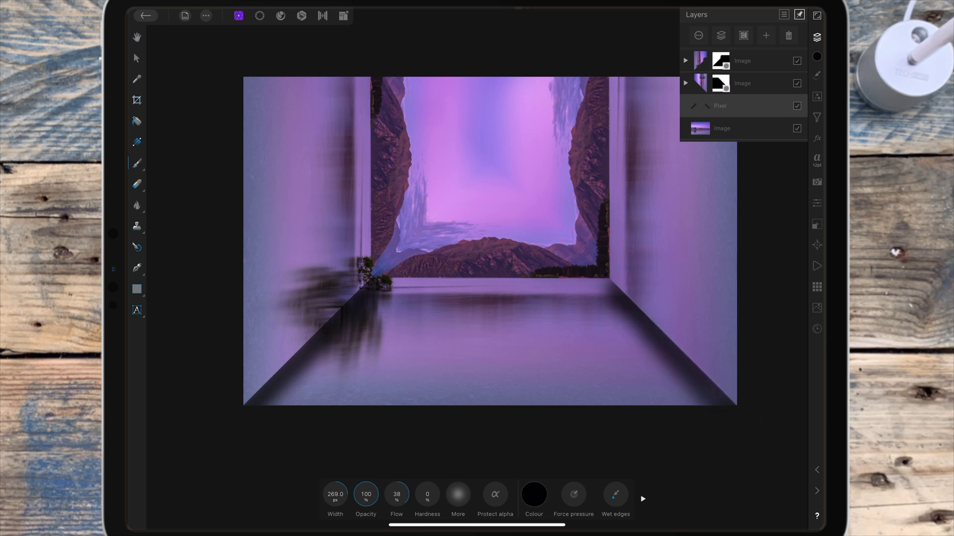
{"action": "left_click_drag", "start_coordinate": [330, 331], "coordinate": [273, 410]}
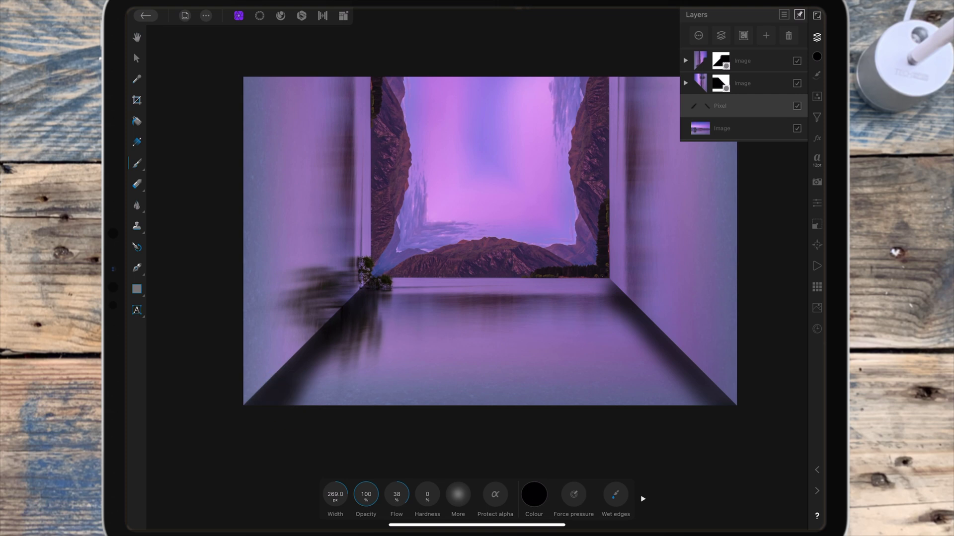
Lower the shadow layer's opacity to about 25%
{"action": "left_click", "coordinate": [698, 35]}
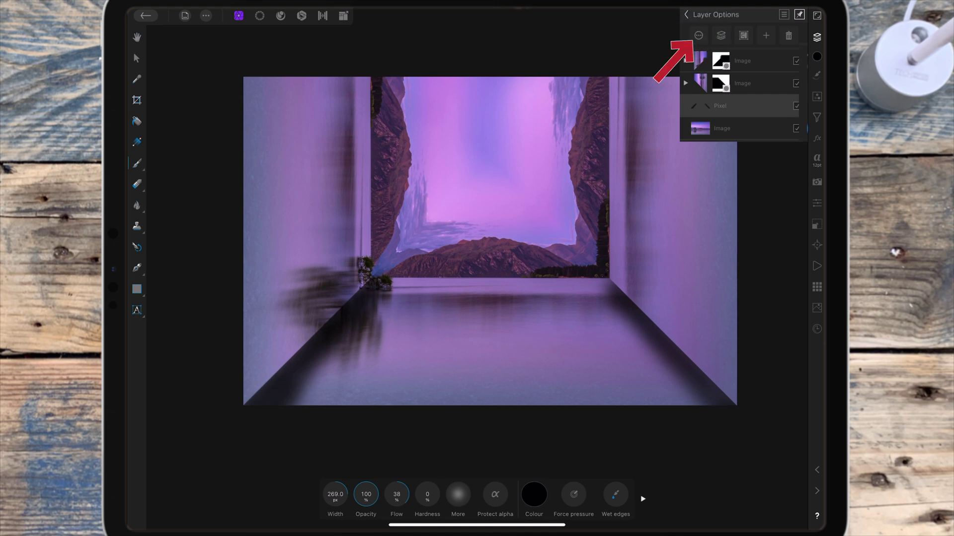
{"action": "left_click_drag", "start_coordinate": [793, 66], "coordinate": [700, 79]}
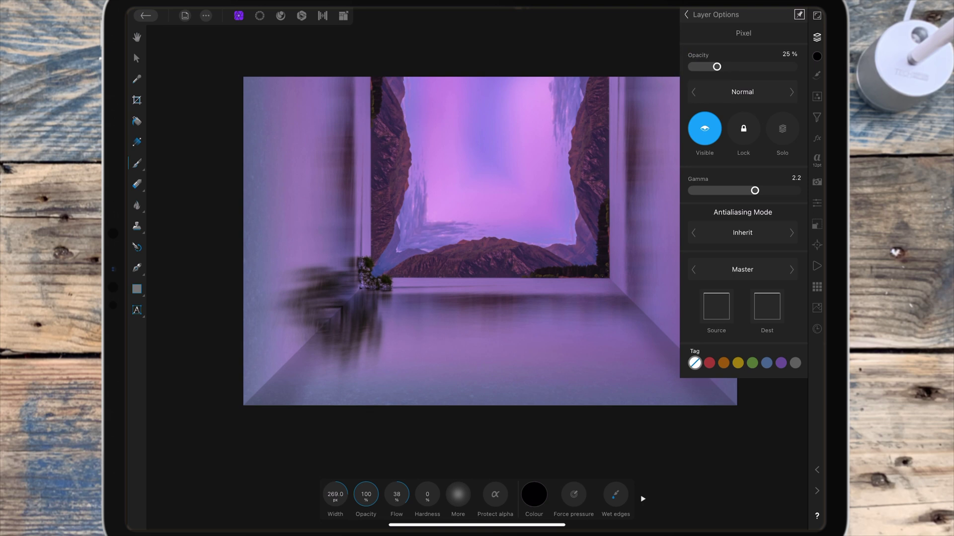
{"action": "left_click", "coordinate": [743, 26]}
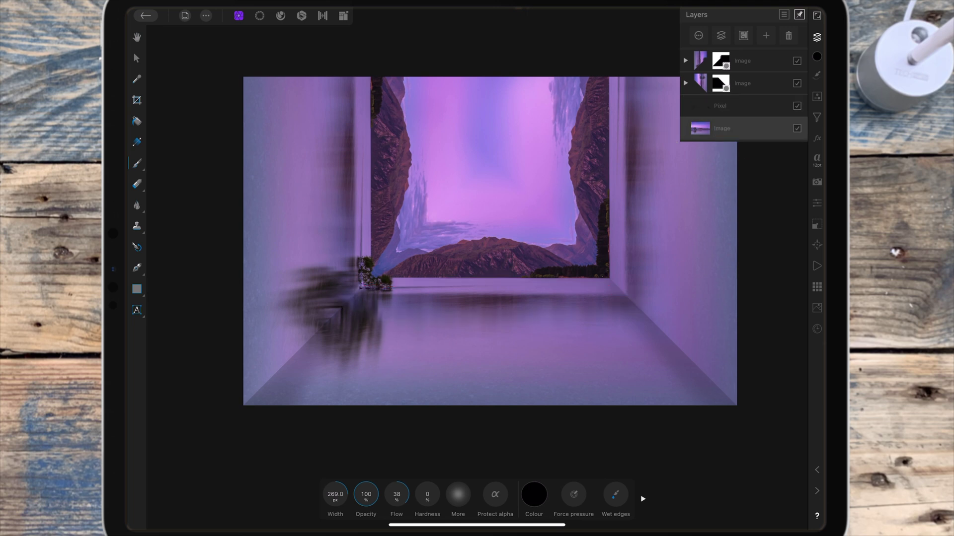
Choose the Inpainting Brush and lower its flow and width
{"action": "left_click", "coordinate": [817, 37]}
{"action": "scroll", "coordinate": [632, 229], "scroll_direction": "up", "scroll_amount": 2}
{"action": "scroll", "coordinate": [632, 229], "scroll_direction": "up", "scroll_amount": 2}
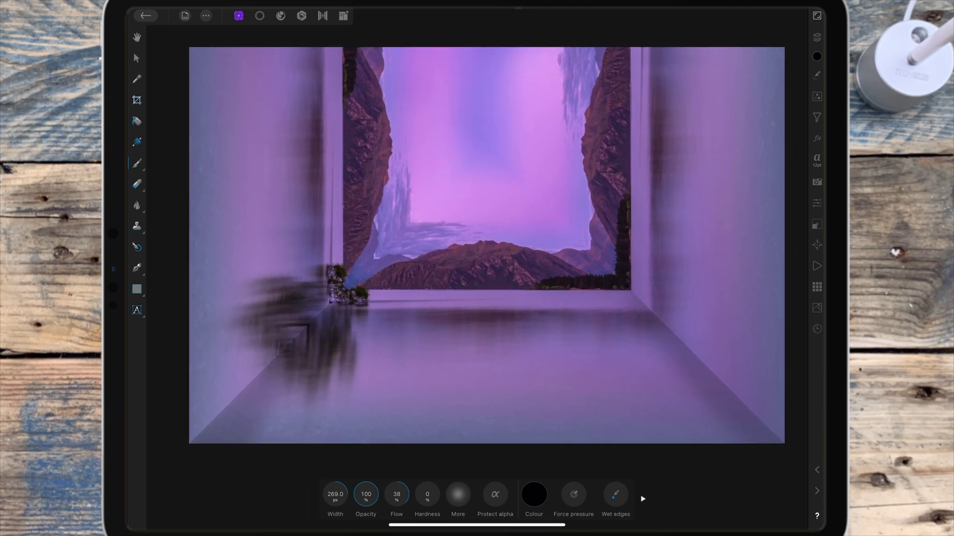
{"action": "left_click", "coordinate": [137, 225]}
{"action": "left_click", "coordinate": [137, 226]}
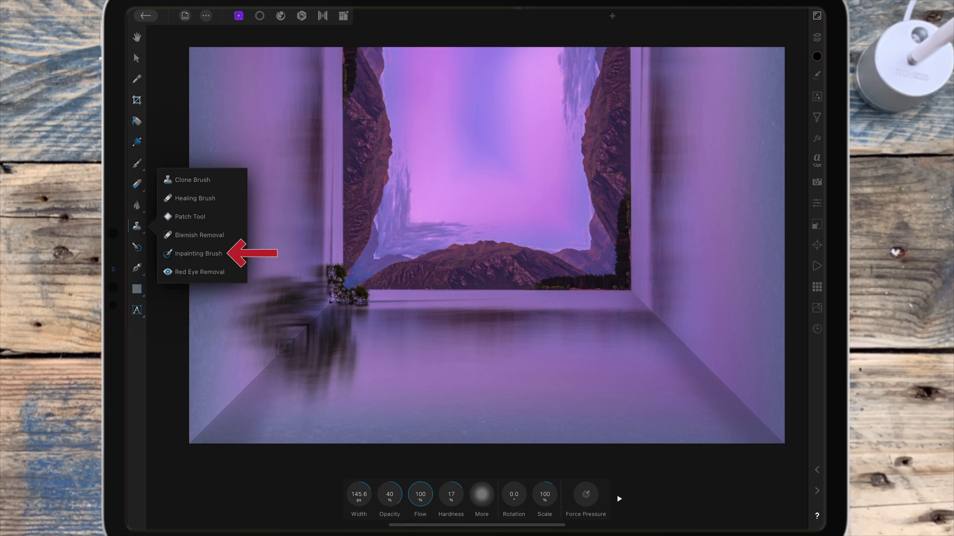
{"action": "left_click", "coordinate": [198, 253]}
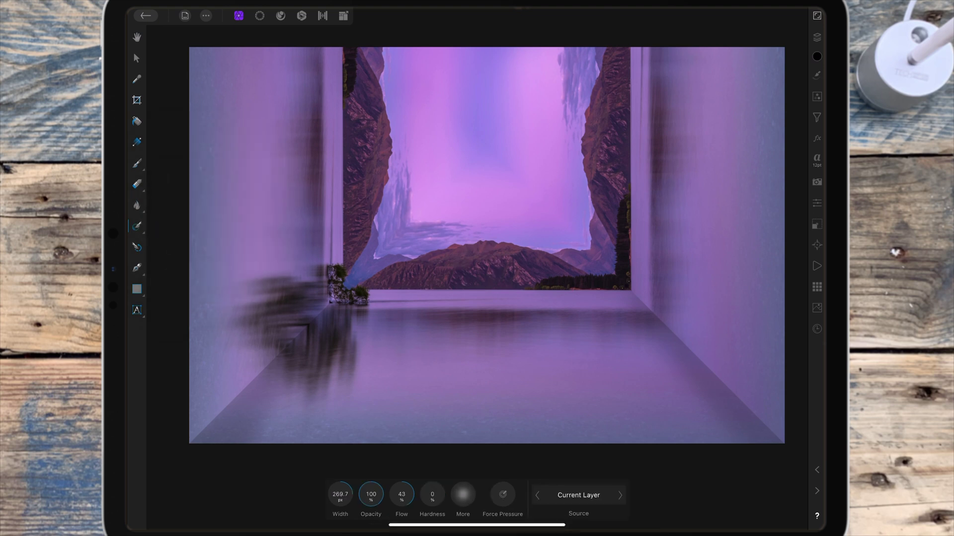
{"action": "left_click_drag", "start_coordinate": [401, 493], "coordinate": [525, 439]}
{"action": "mouse_move", "coordinate": [402, 494]}
{"action": "left_mouse_down"}
{"action": "mouse_move", "coordinate": [331, 507]}
{"action": "mouse_move", "coordinate": [285, 496]}
{"action": "left_mouse_up"}
{"action": "left_click_drag", "start_coordinate": [284, 495], "coordinate": [272, 494]}
{"action": "left_click_drag", "start_coordinate": [340, 495], "coordinate": [334, 491]}
Inpaint over the dark streak across the middle of the floor
{"action": "mouse_move", "coordinate": [420, 317]}
{"action": "left_mouse_down"}
{"action": "mouse_move", "coordinate": [443, 340]}
{"action": "mouse_move", "coordinate": [499, 309]}
{"action": "mouse_move", "coordinate": [630, 315]}
{"action": "left_mouse_up"}
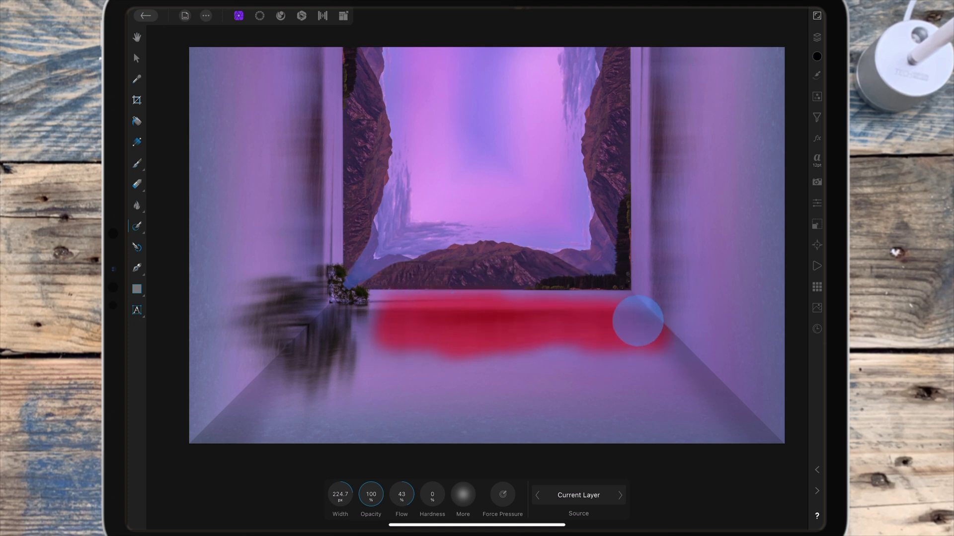
{"action": "mouse_move", "coordinate": [630, 315]}
{"action": "left_mouse_down"}
{"action": "mouse_move", "coordinate": [434, 332]}
{"action": "mouse_move", "coordinate": [515, 336]}
{"action": "mouse_move", "coordinate": [375, 330]}
{"action": "mouse_move", "coordinate": [560, 320]}
{"action": "left_mouse_up"}
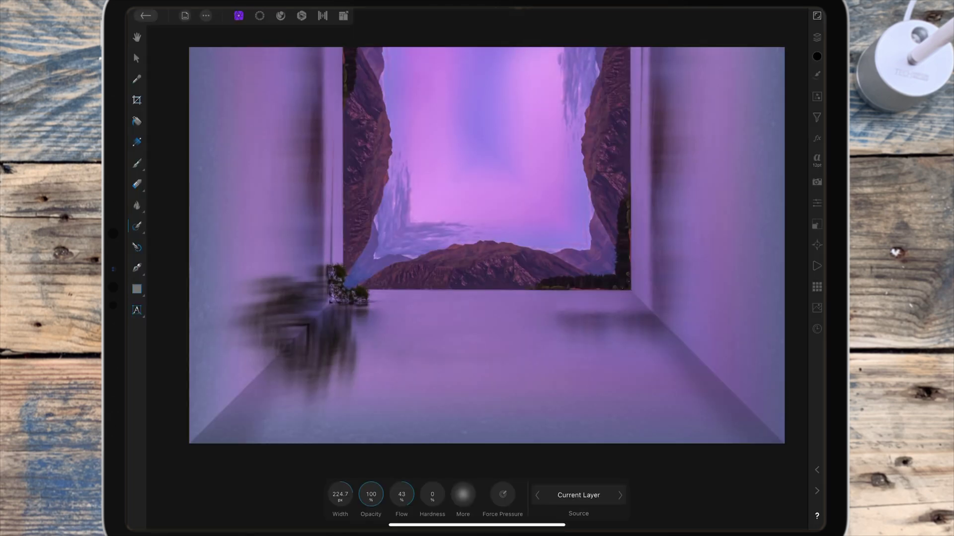
{"action": "left_click_drag", "start_coordinate": [383, 352], "coordinate": [448, 350]}
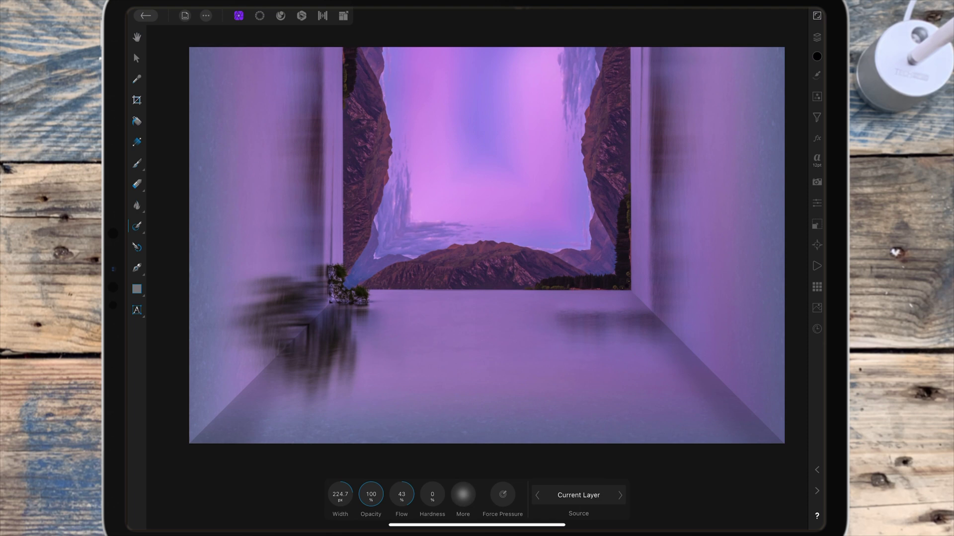
{"action": "left_click_drag", "start_coordinate": [558, 315], "coordinate": [607, 323]}
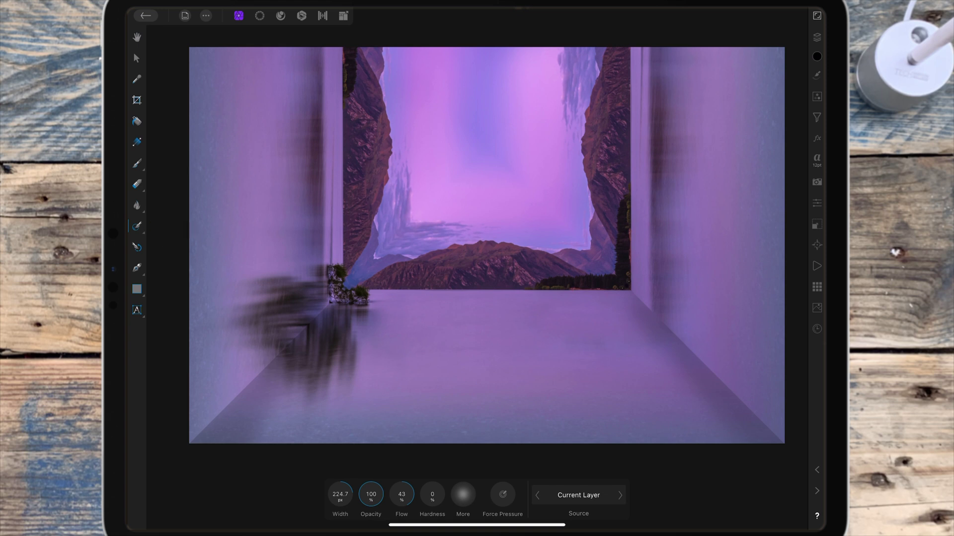
Choose the Clone Brush, adjust its width, and reposition the canvas view
{"action": "left_click", "coordinate": [136, 226]}
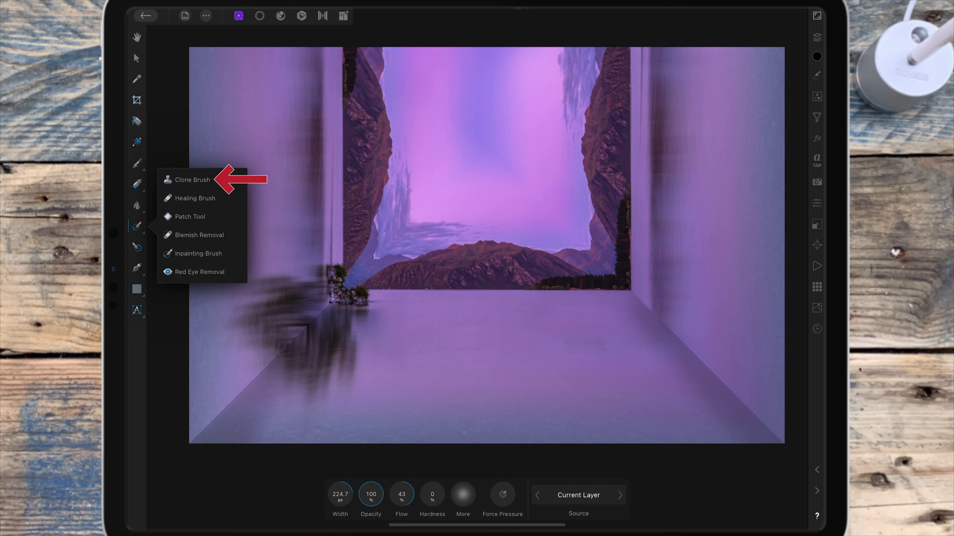
{"action": "left_click", "coordinate": [193, 180]}
{"action": "scroll", "coordinate": [609, 388], "scroll_direction": "up", "scroll_amount": 5}
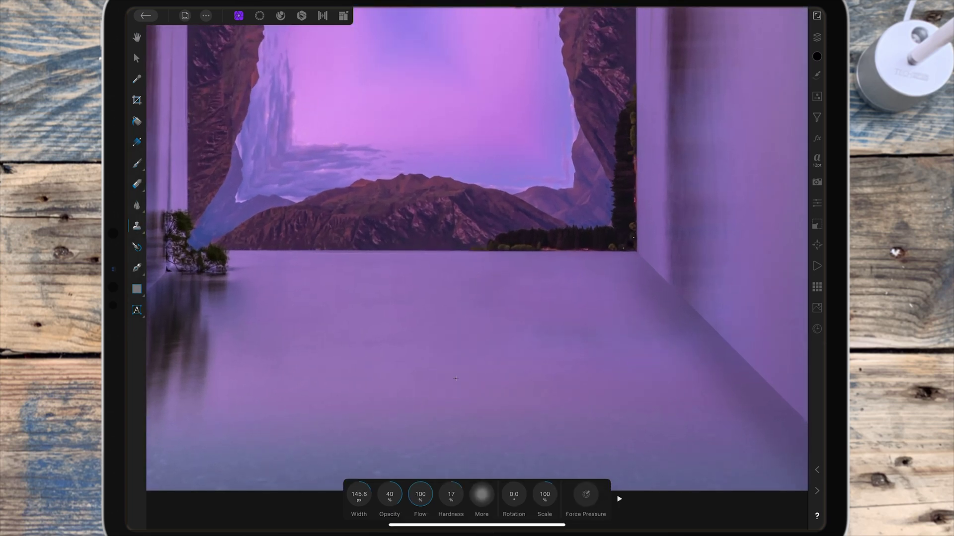
{"action": "left_click_drag", "start_coordinate": [360, 495], "coordinate": [343, 495]}
{"action": "left_click_drag", "start_coordinate": [359, 496], "coordinate": [388, 496]}
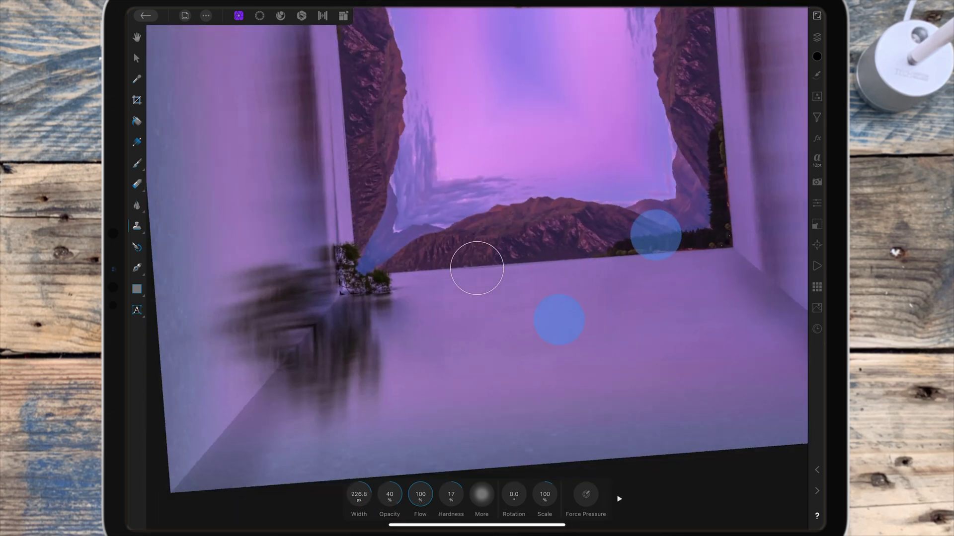
{"action": "mouse_move", "coordinate": [559, 319]}
{"action": "left_mouse_down"}
{"action": "mouse_move", "coordinate": [528, 376]}
{"action": "mouse_move", "coordinate": [532, 396]}
{"action": "mouse_move", "coordinate": [606, 323]}
{"action": "left_mouse_up"}
Clone-paint two downward strokes over the dark streak on the right wall
{"action": "left_click", "coordinate": [817, 37]}
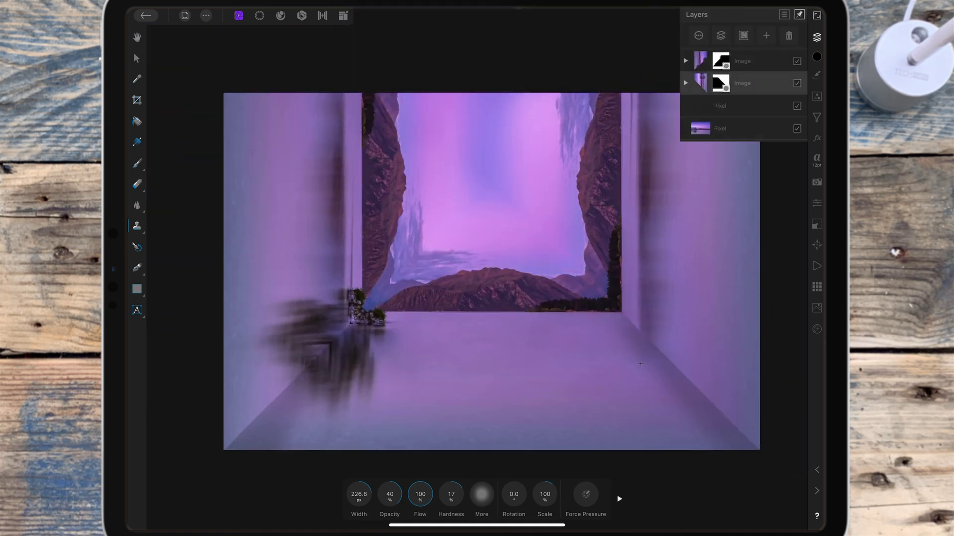
{"action": "left_click", "coordinate": [817, 37]}
{"action": "left_click_drag", "start_coordinate": [654, 112], "coordinate": [646, 335]}
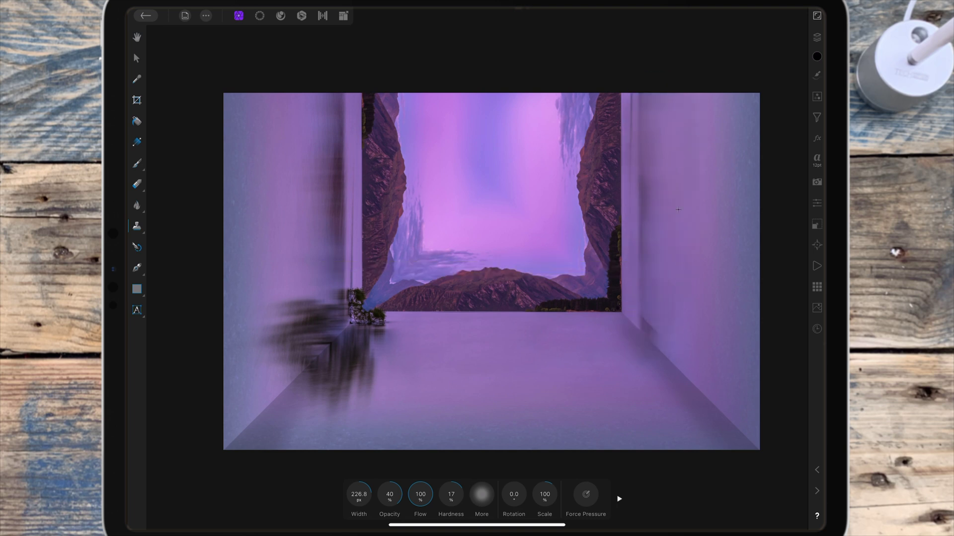
{"action": "left_click_drag", "start_coordinate": [659, 175], "coordinate": [648, 310]}
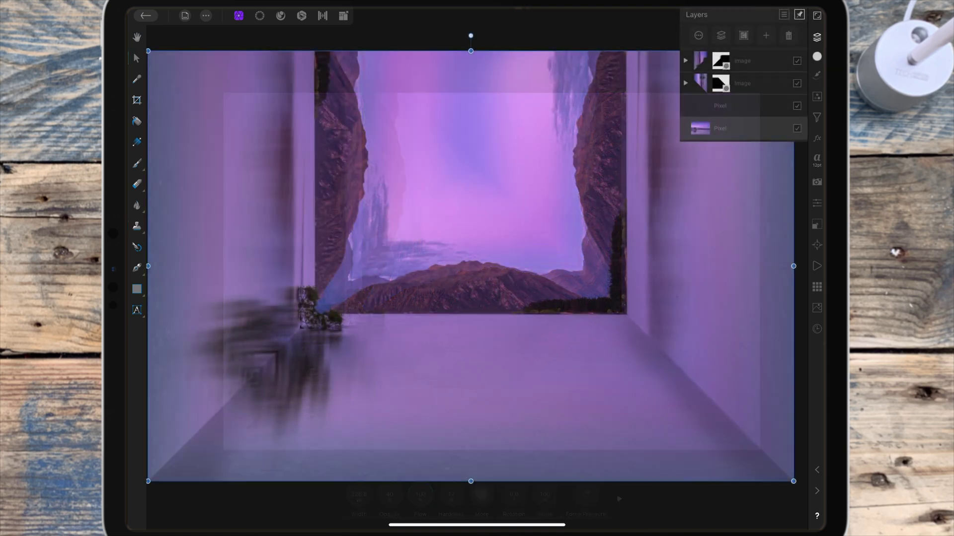